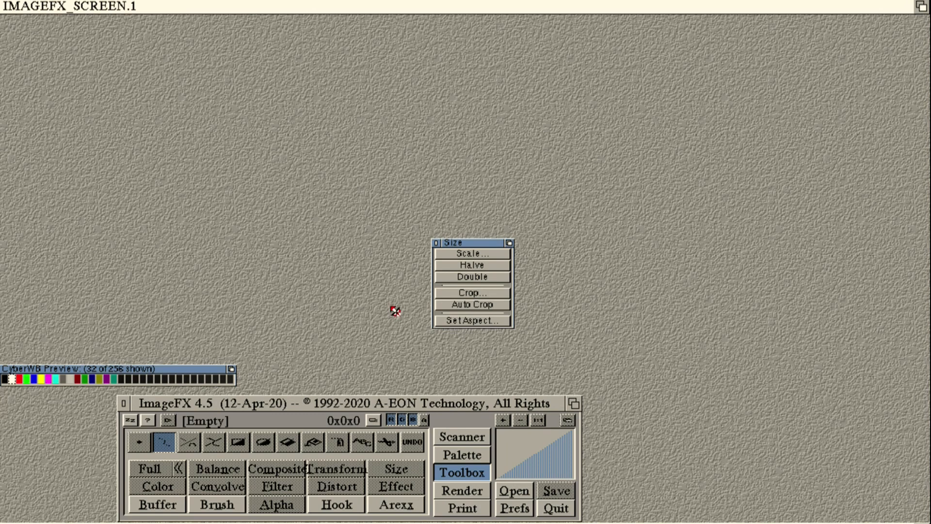
Load Peachrose.jpg from the roses drawer and reposition its image window on the screen.
left_click(515, 491)
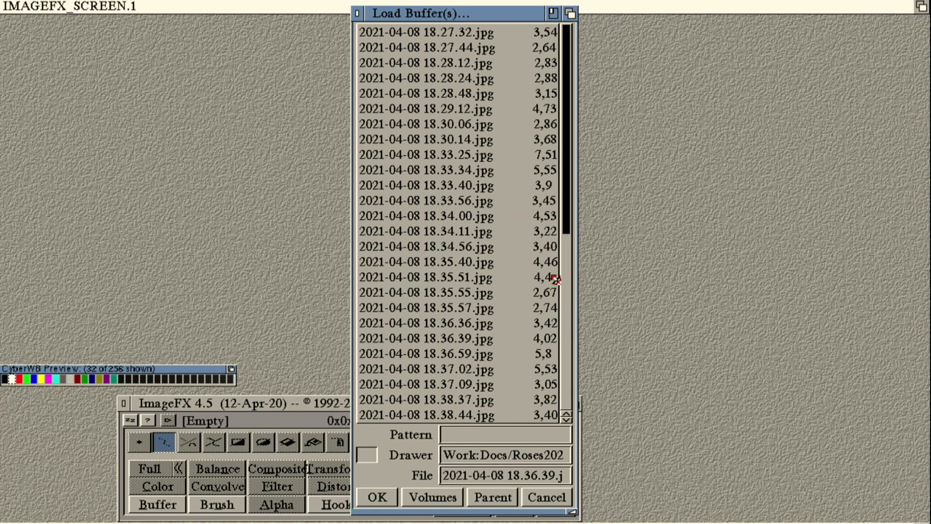
left_click_drag(565, 197, 588, 394)
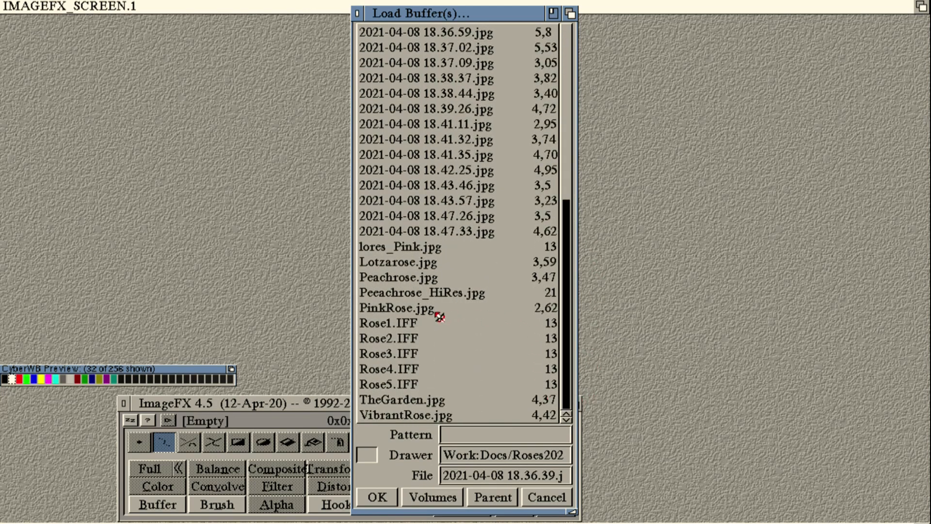
double_click(420, 278)
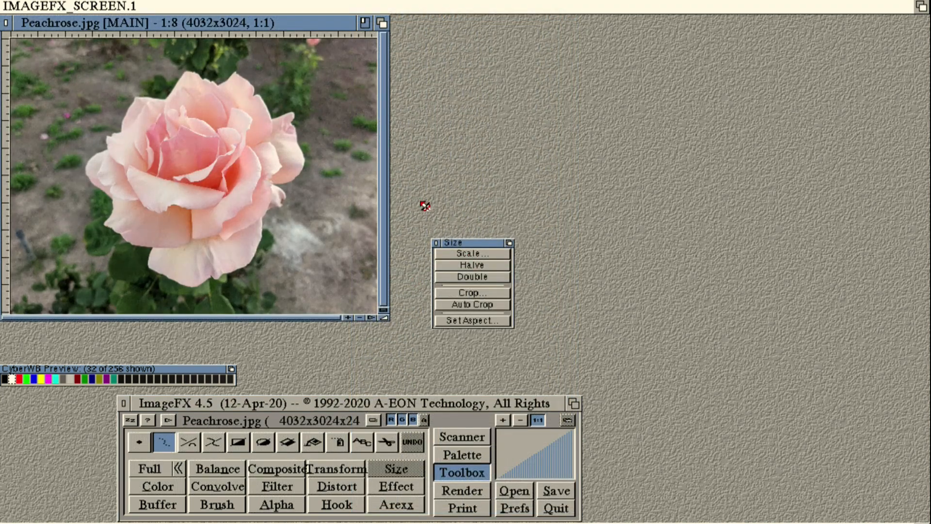
left_click_drag(282, 29, 317, 83)
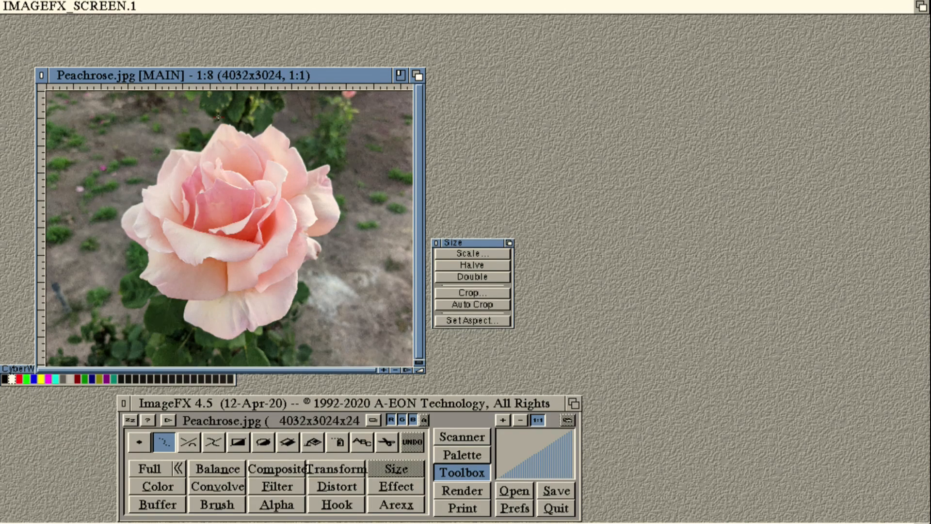
left_click_drag(251, 77, 222, 55)
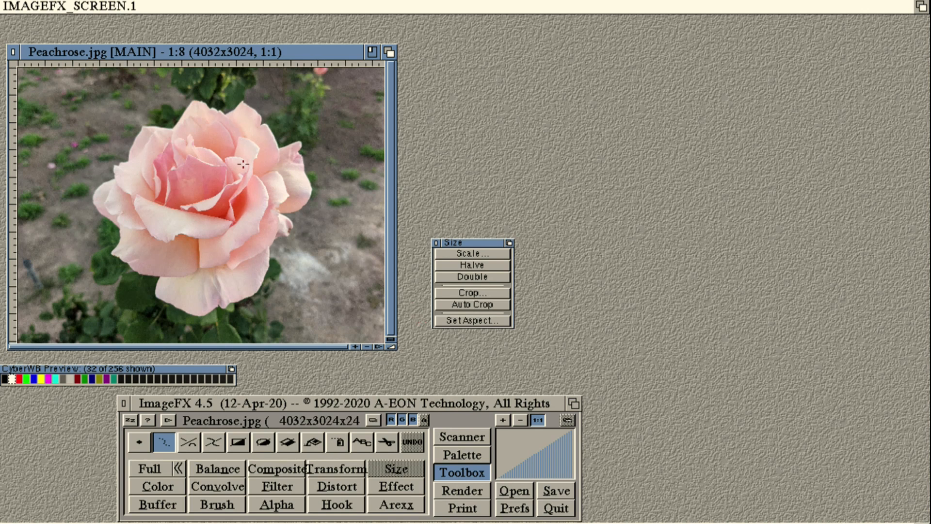
left_click_drag(209, 56, 221, 38)
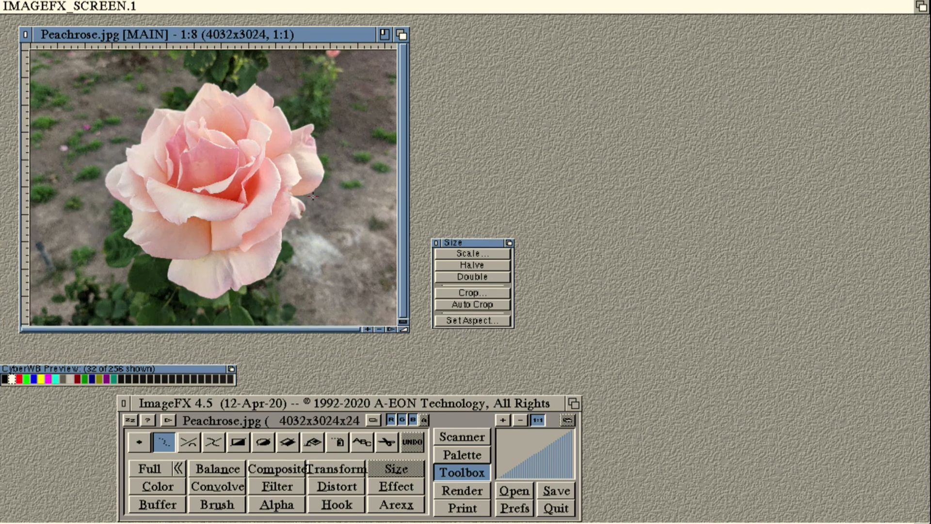
Scale the rose image to the NTSC: Hires Lace Overscan preset resolution, 736x480.
left_click(435, 243)
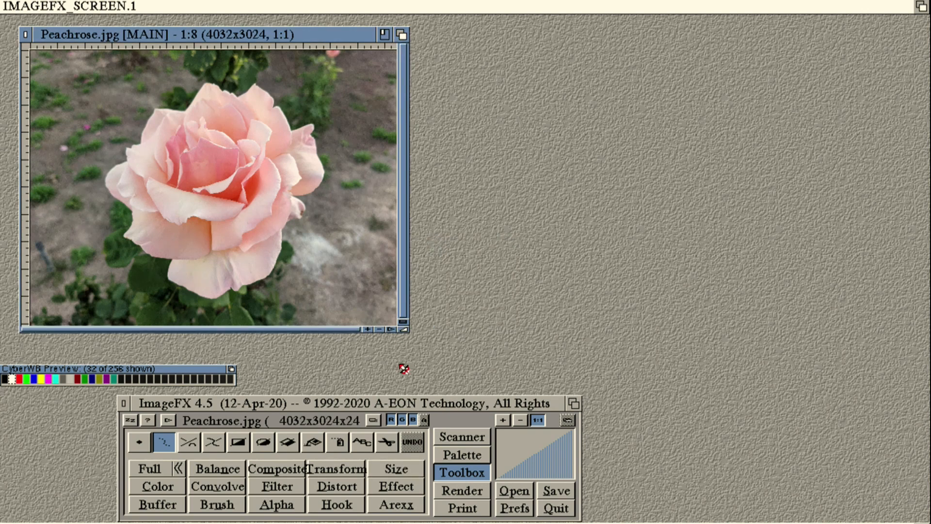
left_click(414, 474)
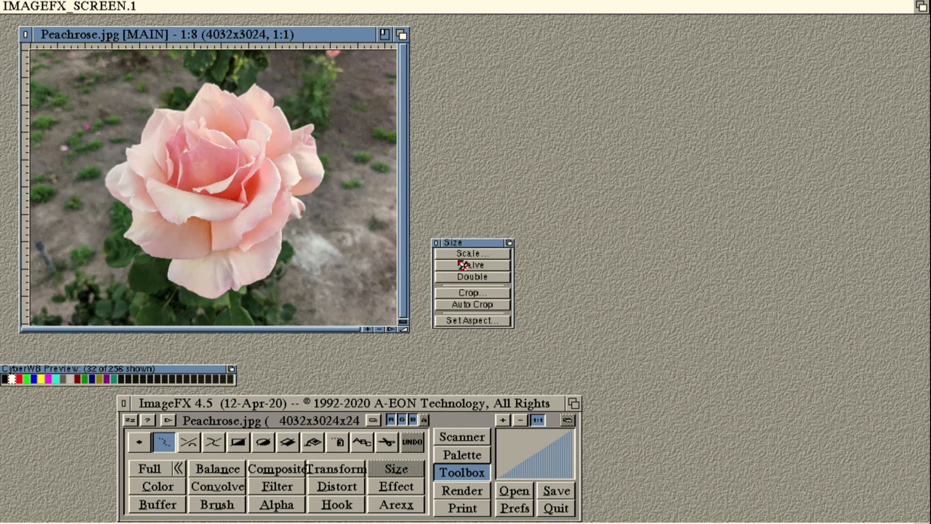
left_click(460, 256)
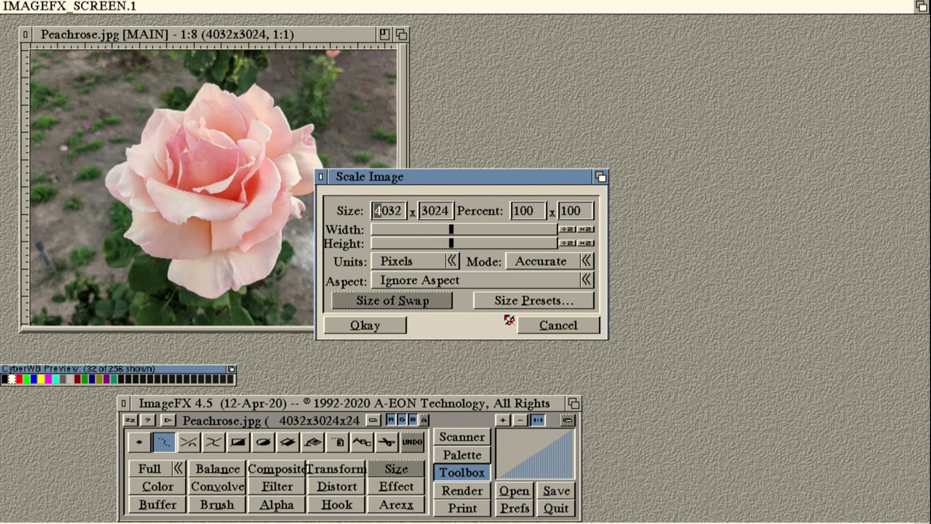
left_click(522, 307)
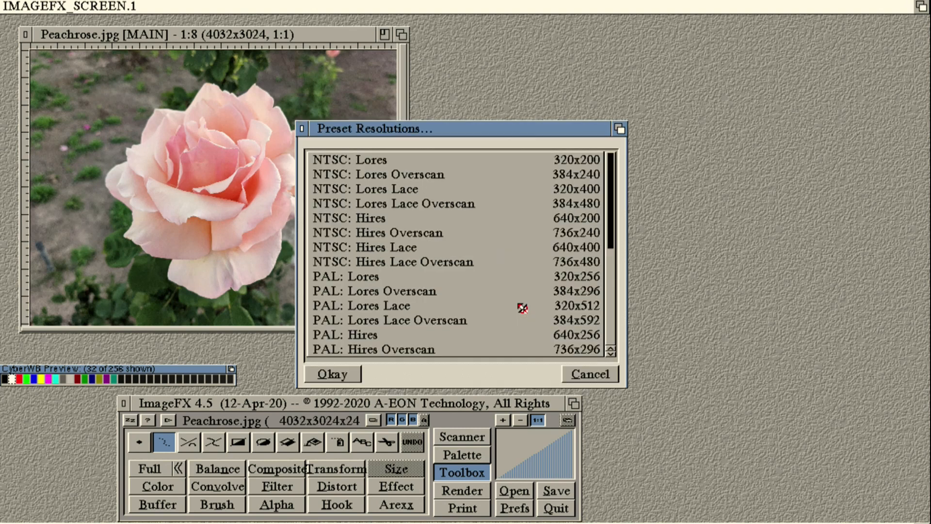
mouse_move(611, 183)
left_mouse_down()
mouse_move(607, 278)
mouse_move(597, 182)
left_mouse_up()
left_click(428, 266)
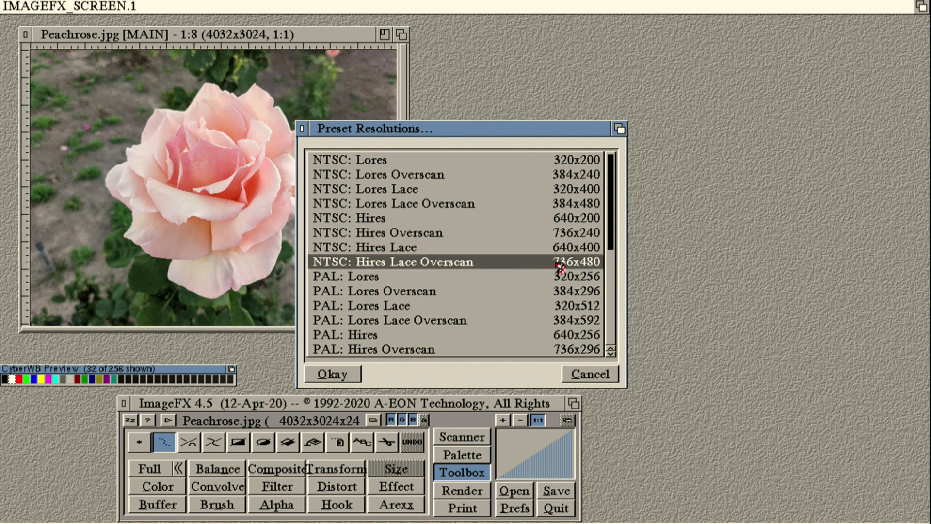
left_click(334, 375)
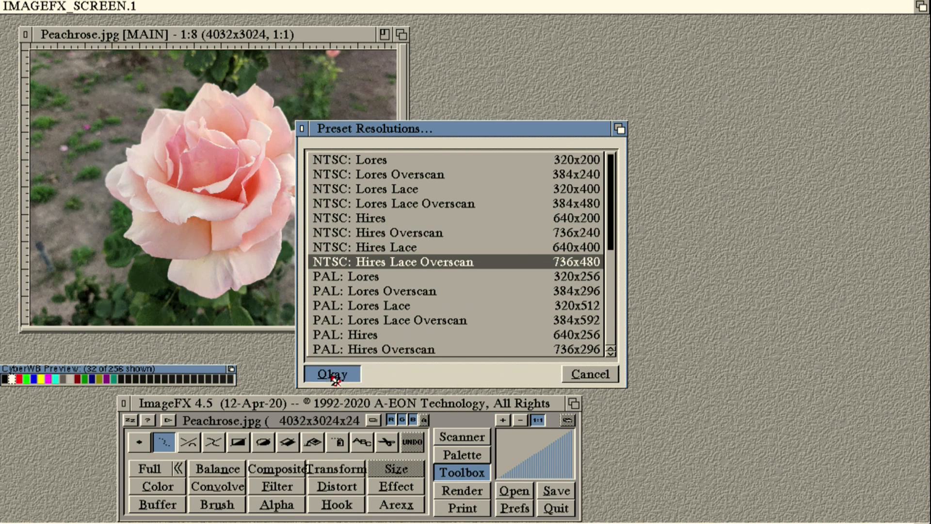
left_click(388, 332)
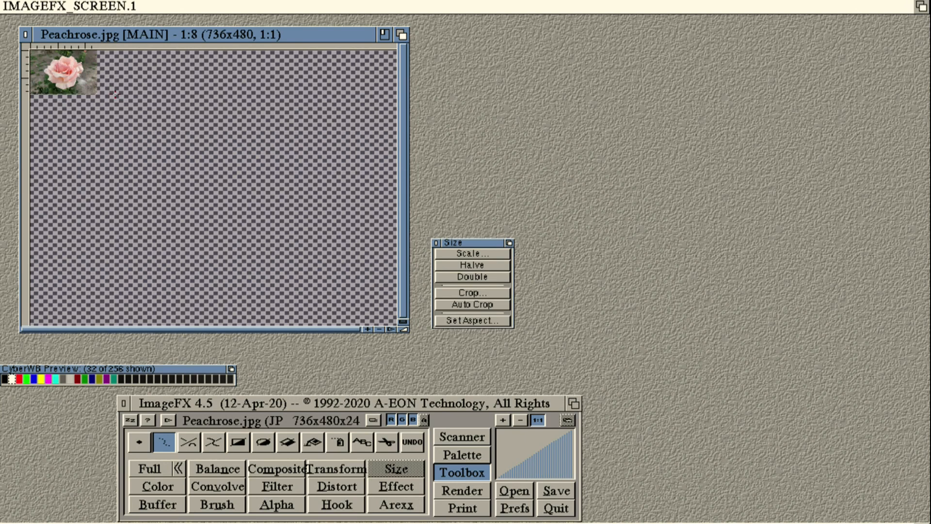
Show the scaled rose image at 1:1 and enlarge its window to show nearly the whole picture.
left_click(371, 330)
left_click(371, 329)
left_click(371, 330)
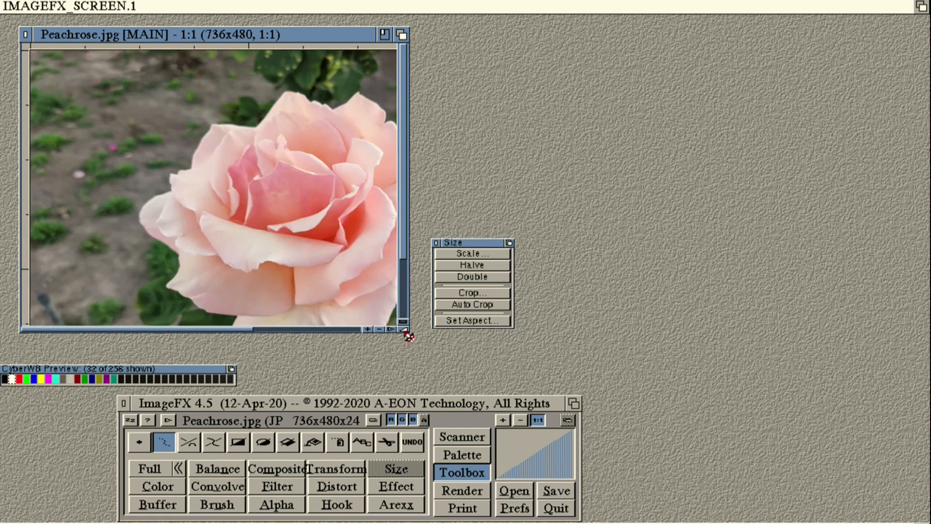
left_click_drag(409, 333, 568, 410)
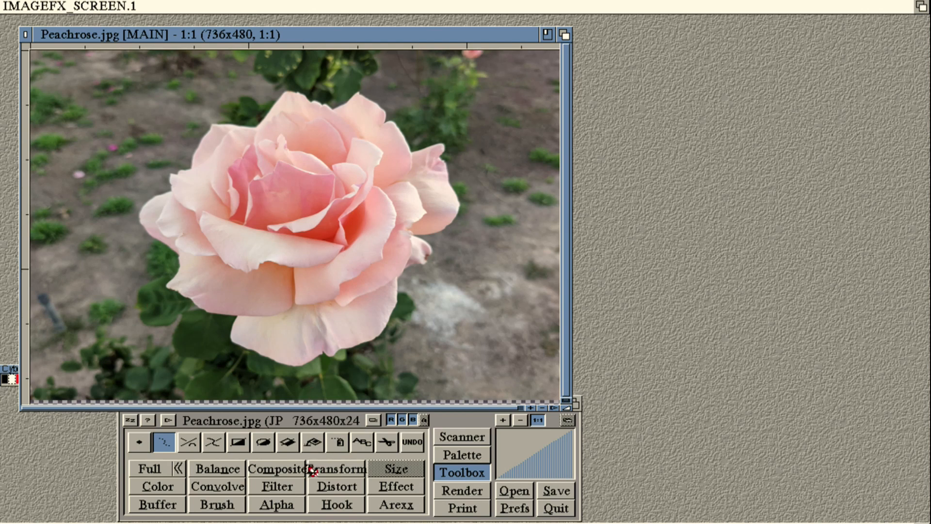
Start a Color Balance adjustment with its dialog beside the image and frame the rose in the preview at 1:2.
left_click(221, 474)
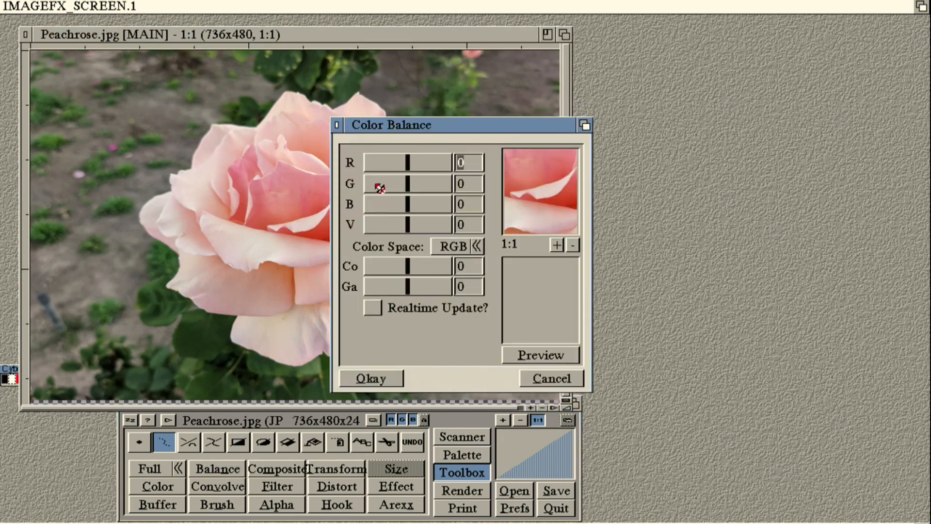
left_click_drag(430, 128, 685, 111)
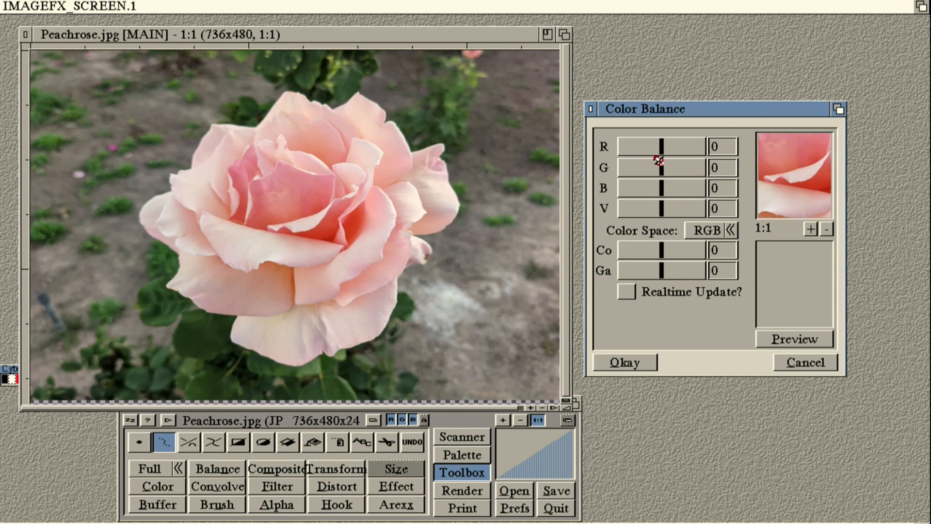
left_click(719, 235)
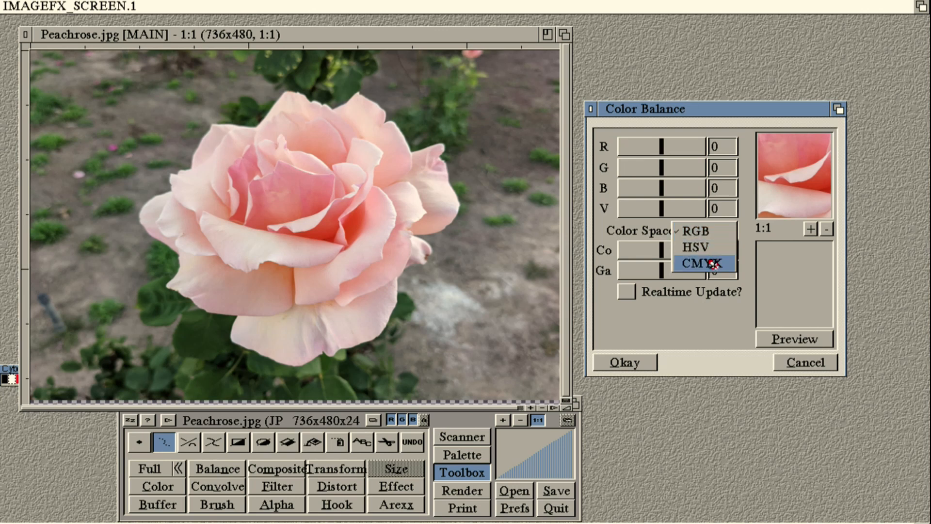
left_click(708, 232)
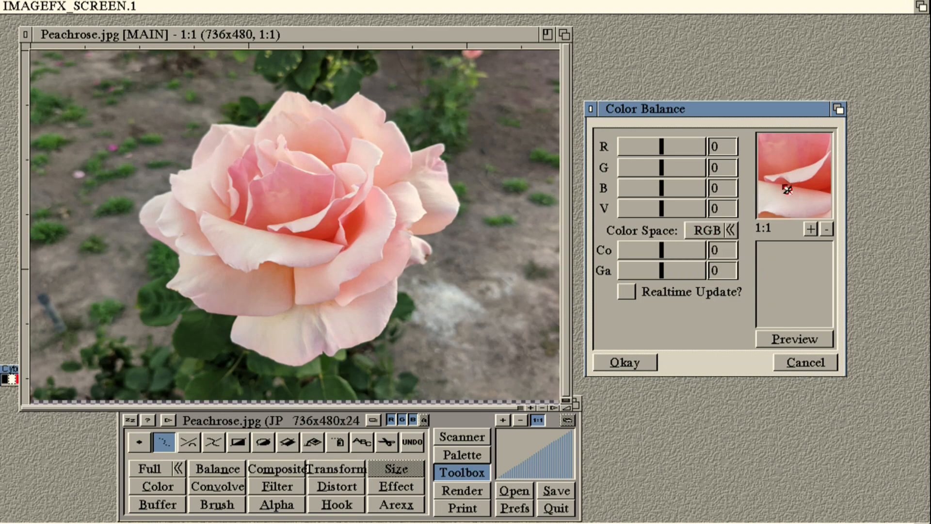
left_click_drag(781, 168, 833, 234)
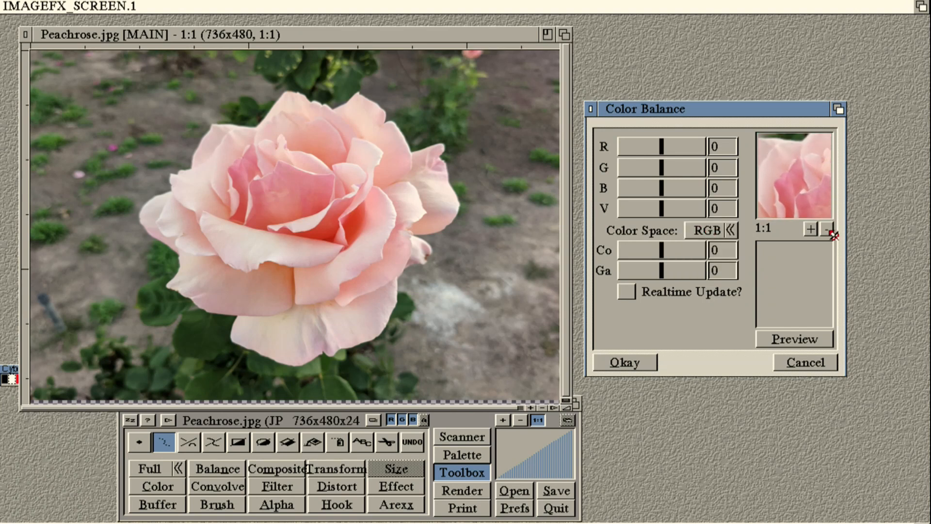
left_click_drag(789, 193, 812, 193)
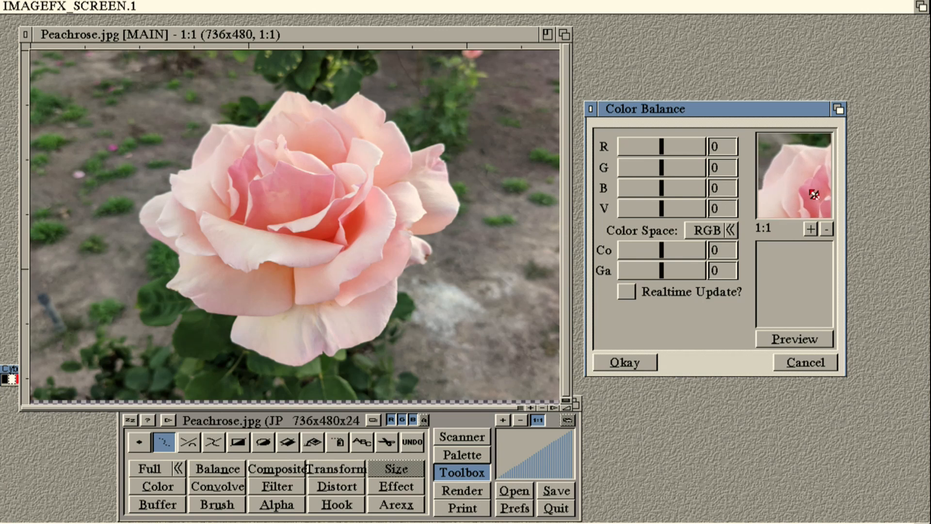
left_click(825, 231)
left_click_drag(786, 167, 873, 208)
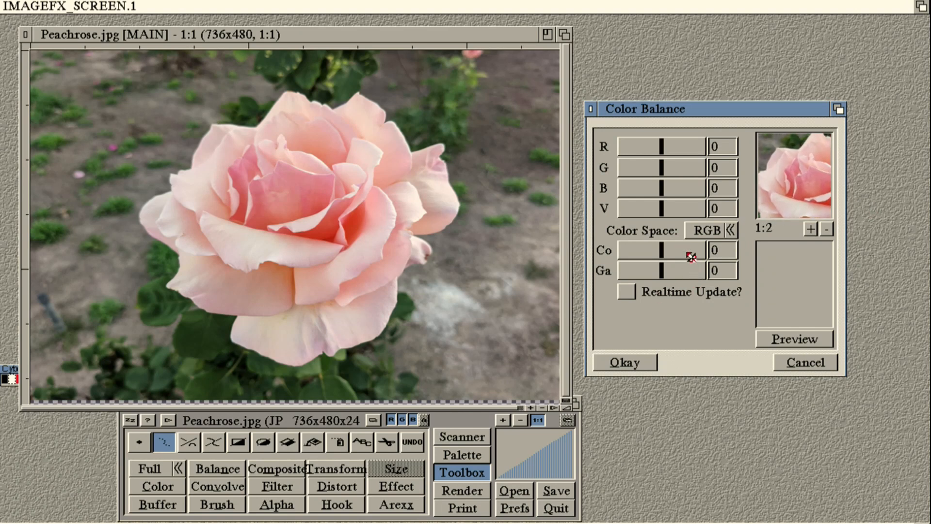
Raise the contrast to 20, lower the gamma to -6, preview the result and apply the colour balance.
left_click_drag(691, 258, 691, 258)
left_click(777, 343)
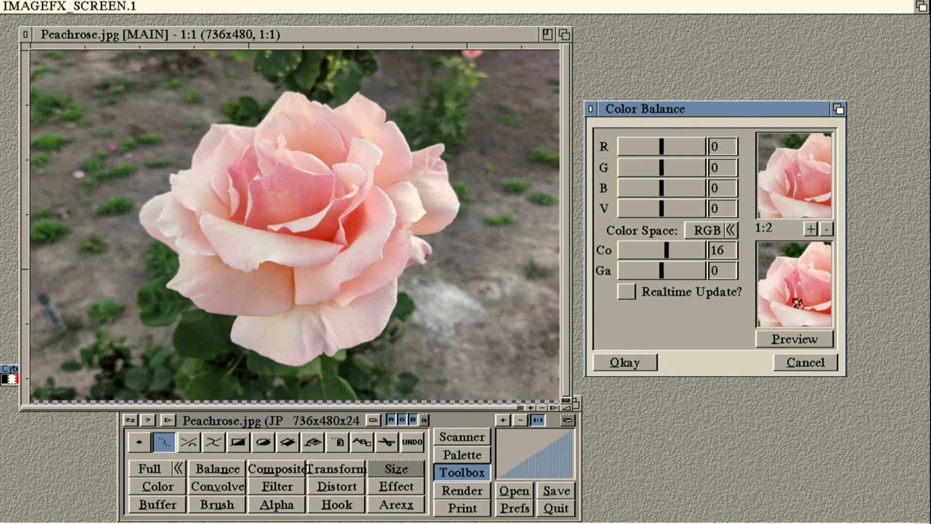
left_click(694, 258)
left_click(641, 275)
left_click(642, 275)
left_click(784, 341)
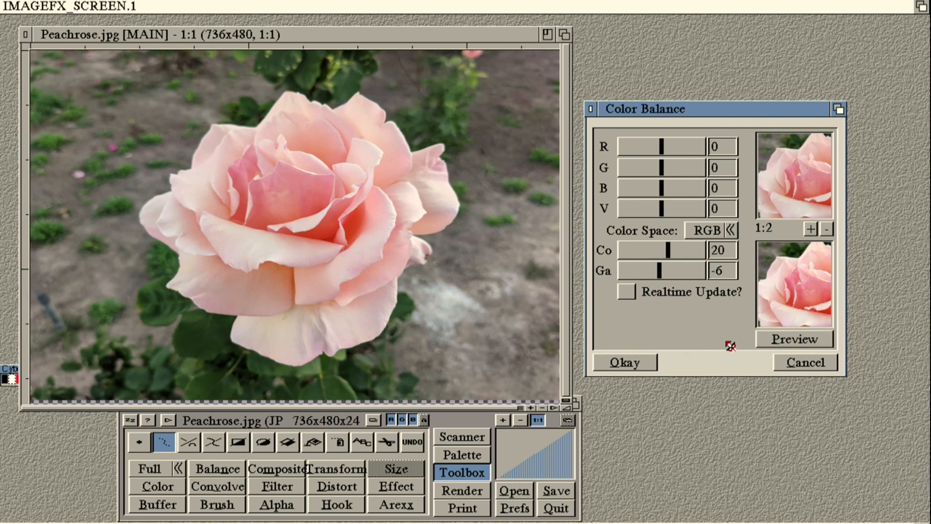
left_click(651, 367)
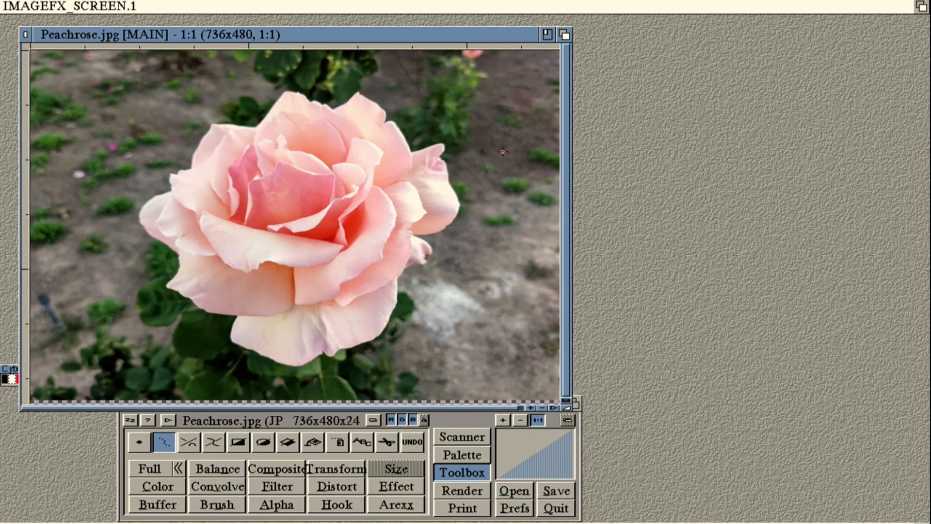
Move the image window clear of the controls and select the Amiga render module in the render settings.
left_click_drag(409, 41, 487, 18)
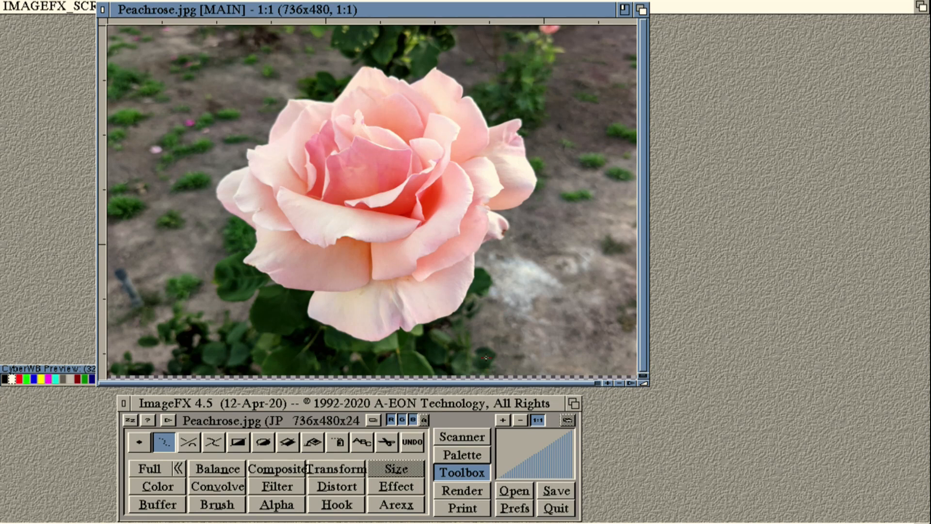
left_click(464, 493)
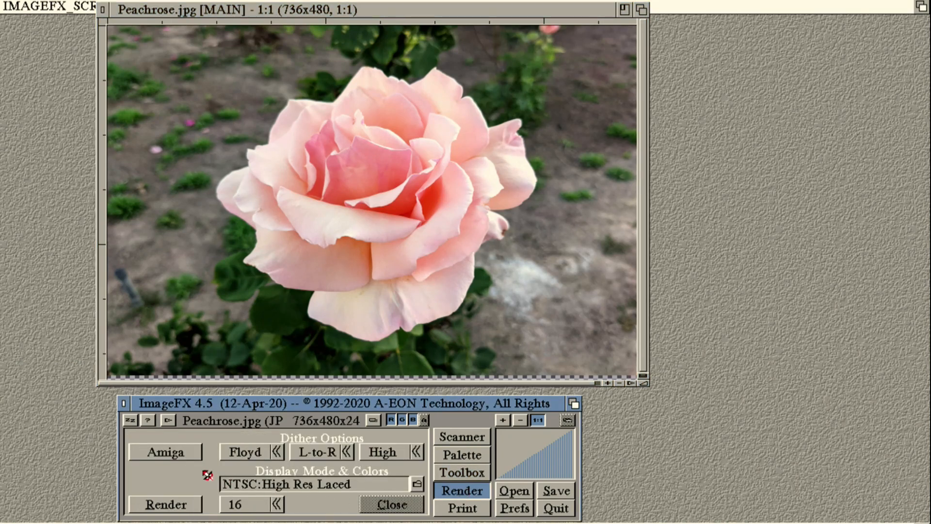
left_click(187, 457)
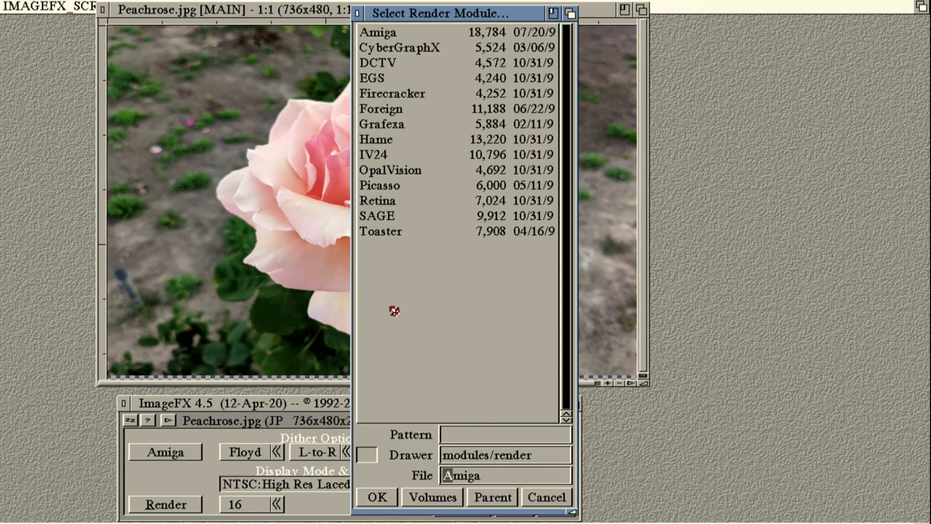
left_click(392, 499)
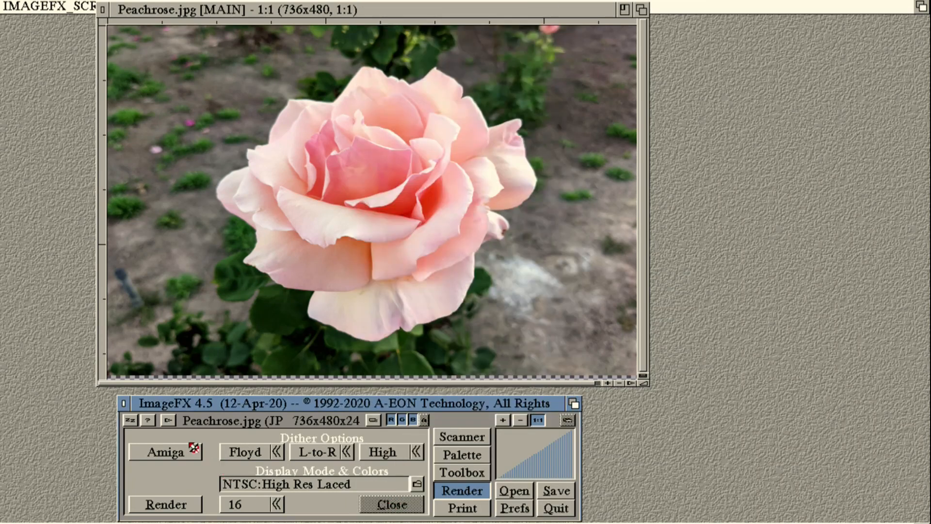
Set both the dither method and the dither strength to None, render the image in 16 colours, and close the render.
left_click(260, 453)
left_click(242, 436)
left_click(380, 452)
left_click(376, 404)
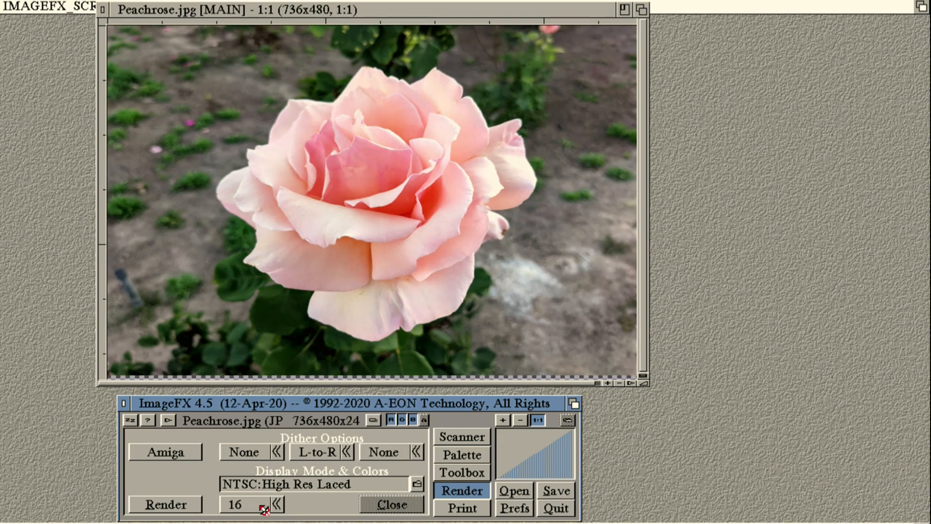
left_click_drag(264, 509, 239, 503)
left_click(178, 507)
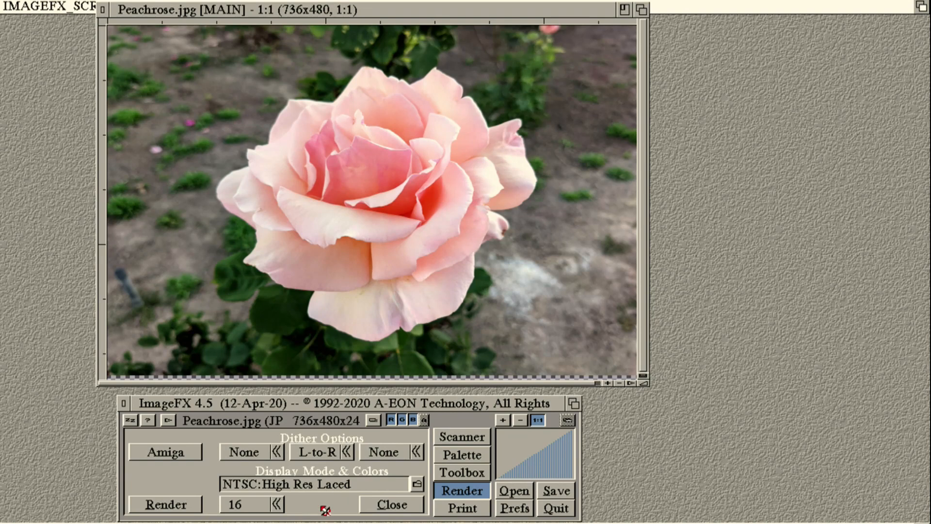
left_click(386, 505)
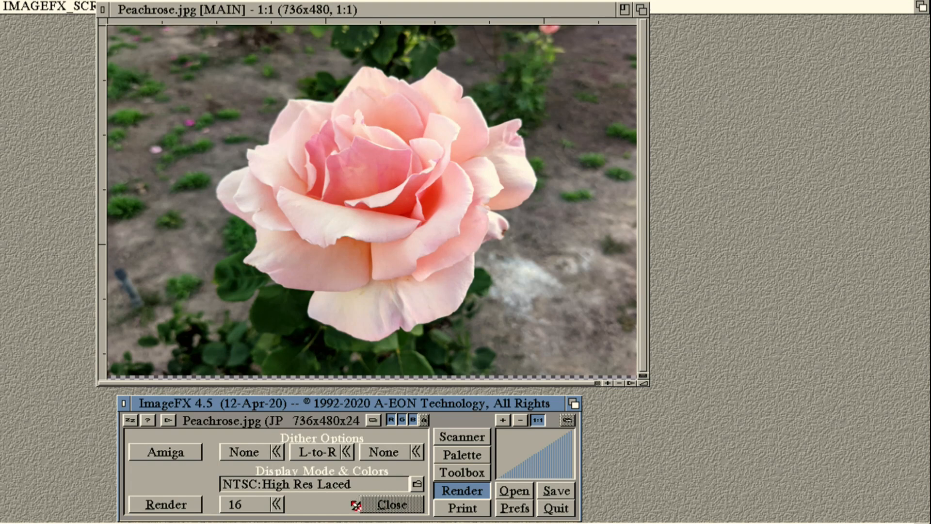
Set the dither method to Floyd and the dither strength to High, render the image in 16 colours, and close the render.
left_click(251, 452)
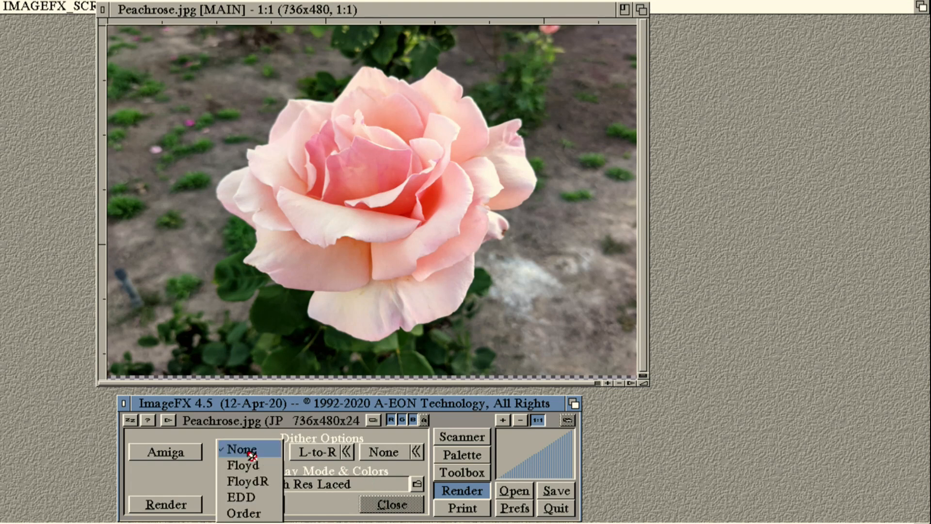
left_click(250, 464)
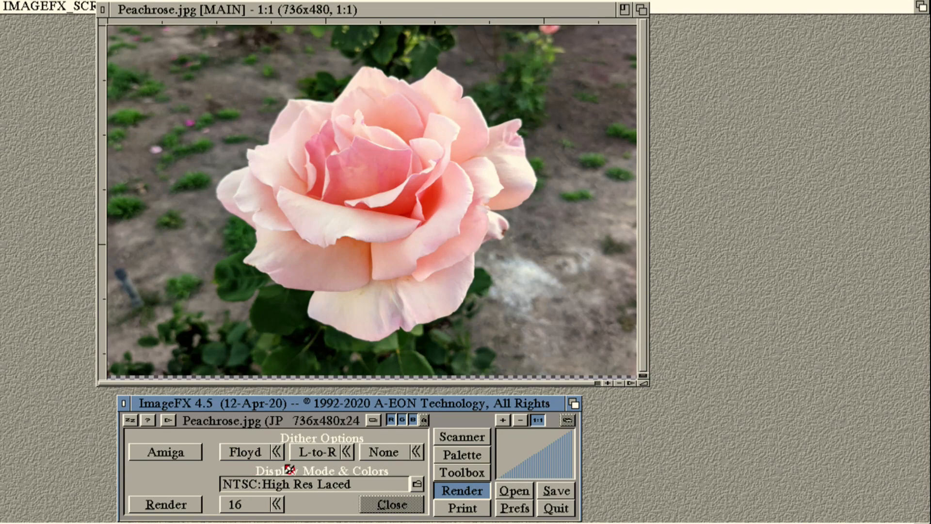
left_click(385, 453)
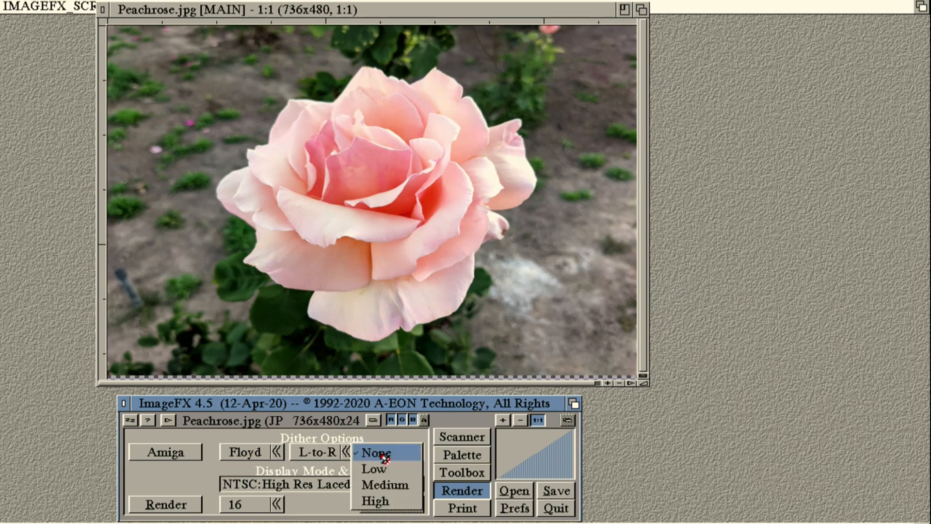
left_click(400, 505)
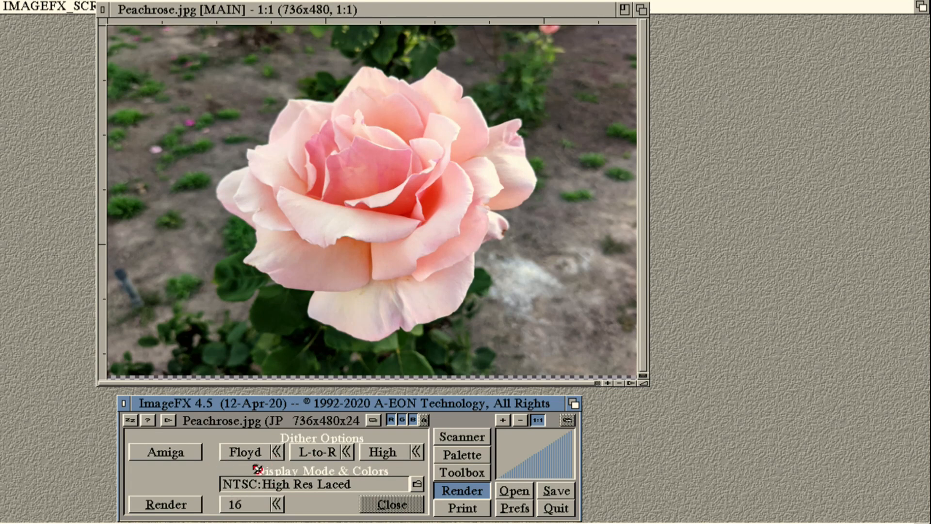
left_click(177, 509)
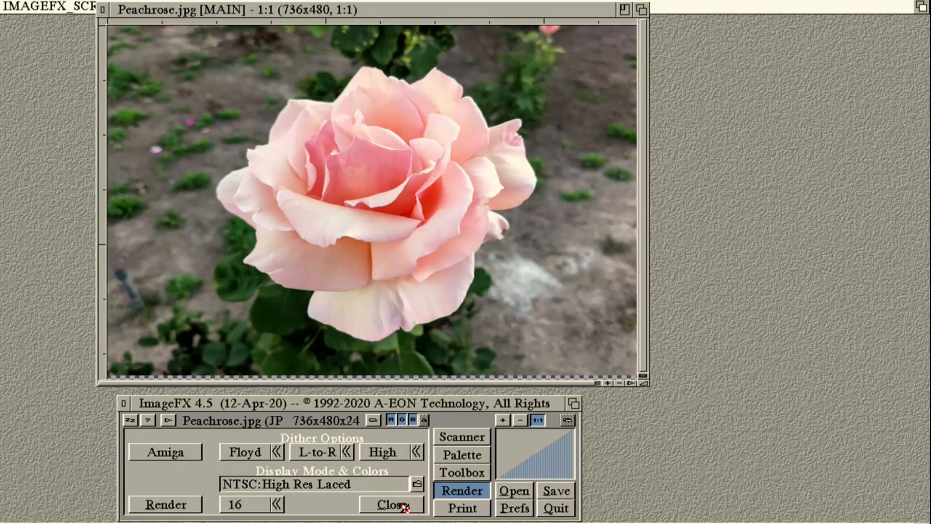
left_click(404, 507)
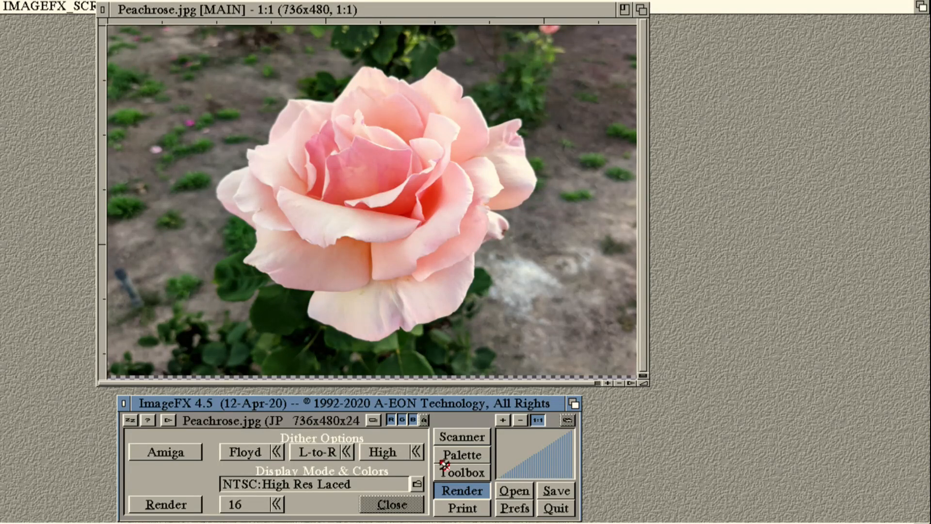
Show the size commands well clear of the image and enlarge the image window to fit the whole rose photo.
left_click(463, 473)
left_click_drag(485, 10, 388, 11)
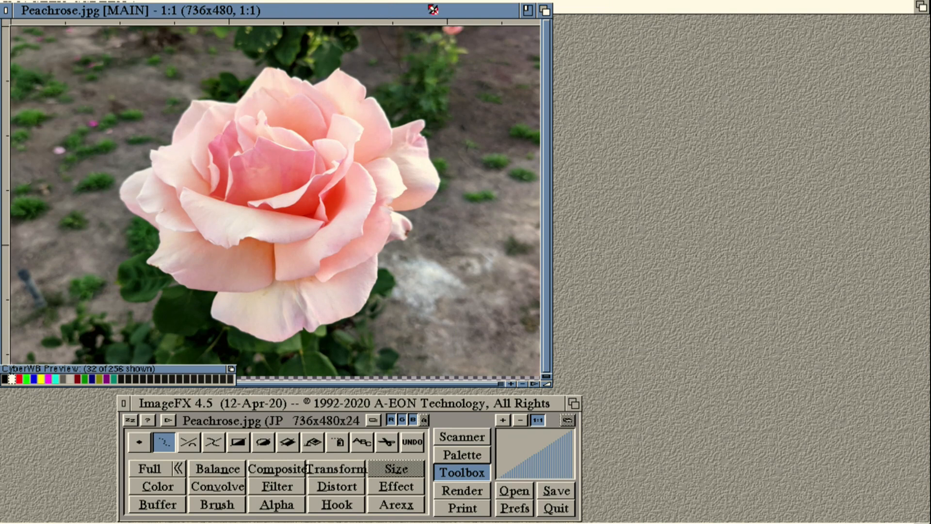
left_click(545, 10)
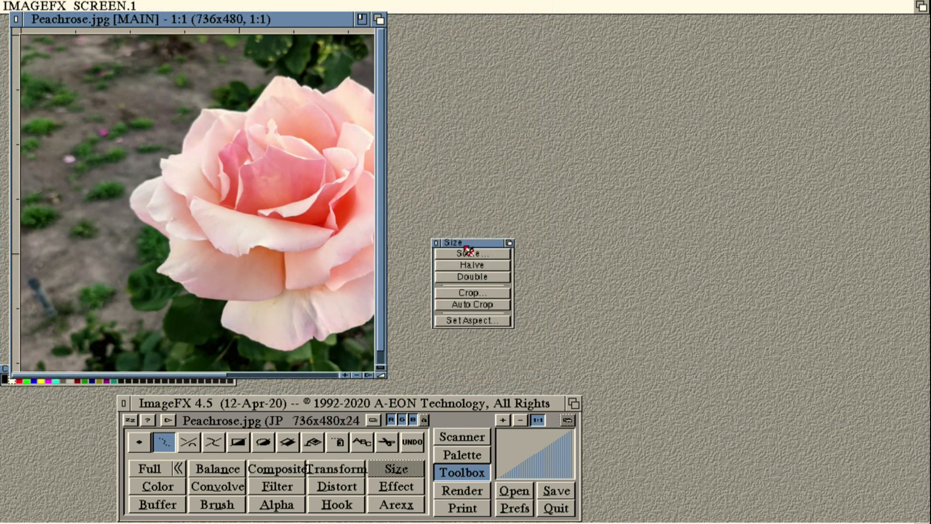
left_click_drag(464, 245, 809, 299)
left_click_drag(389, 379, 637, 415)
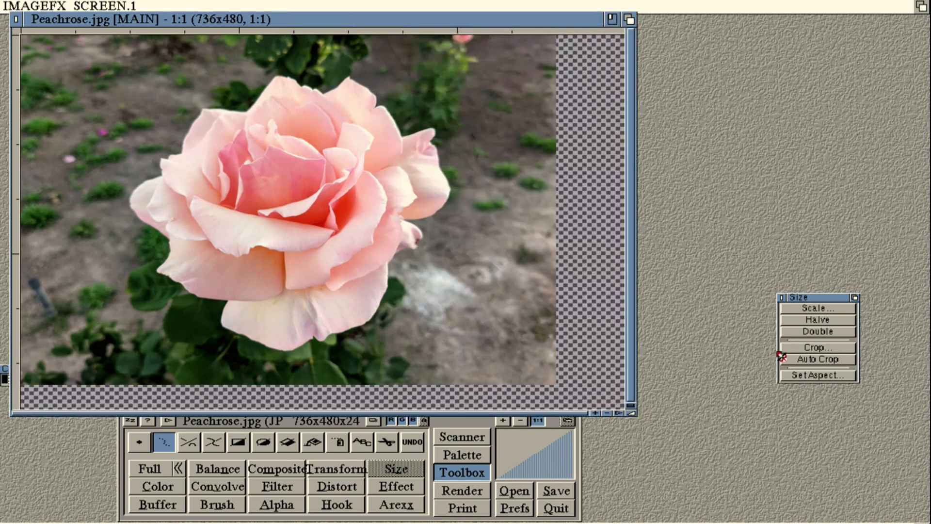
Scale the image to the NTSC: Lores Lace Overscan preset, 384x480, and shrink its window to fit.
left_click(793, 308)
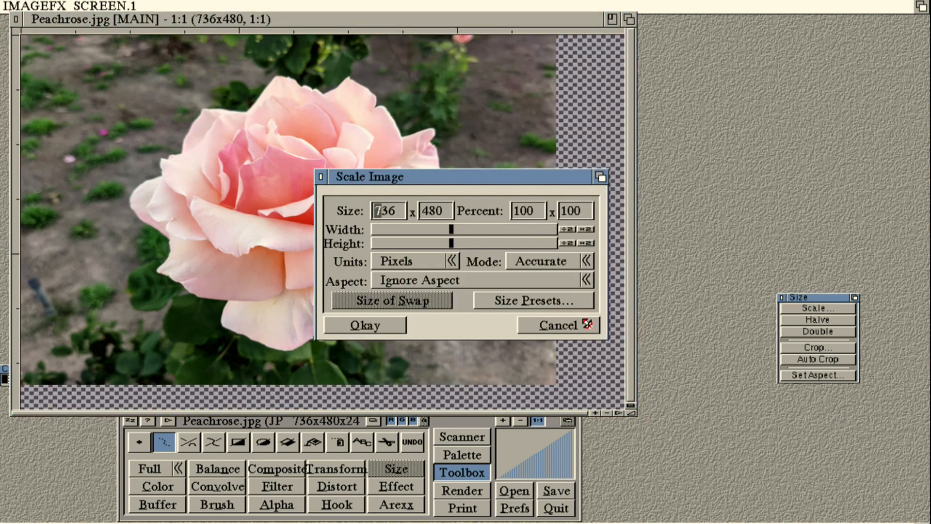
left_click(561, 301)
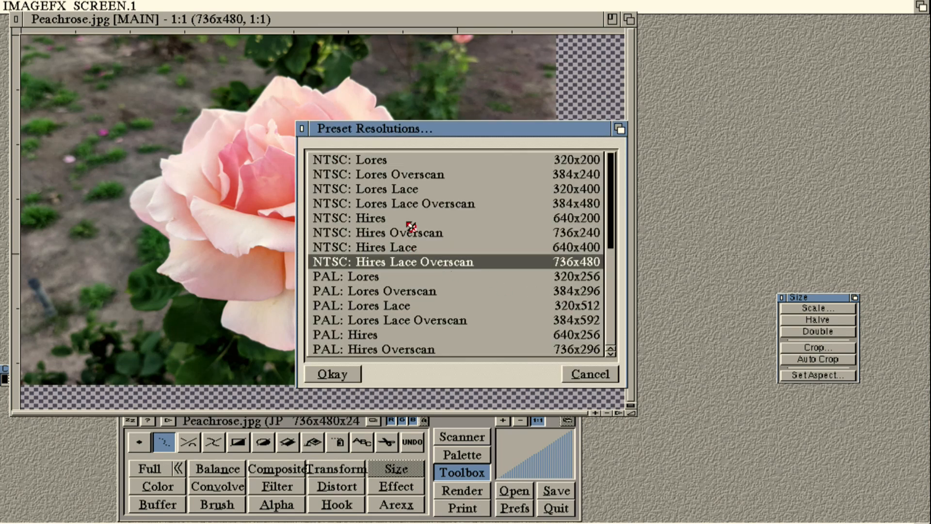
left_click(410, 205)
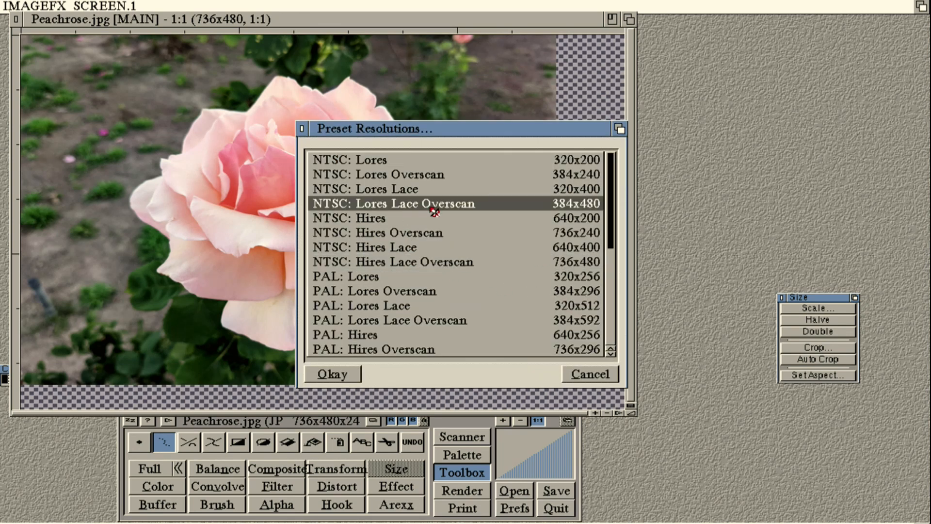
left_click(346, 379)
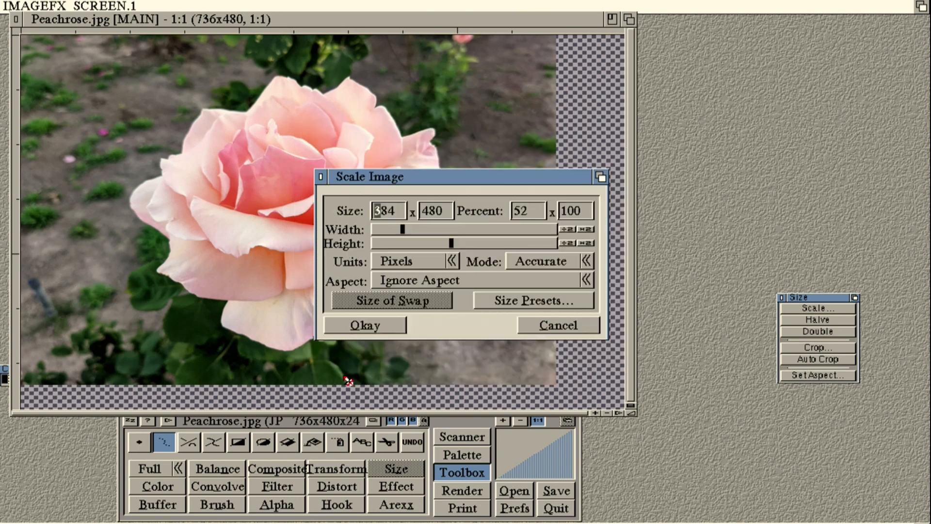
left_click(394, 328)
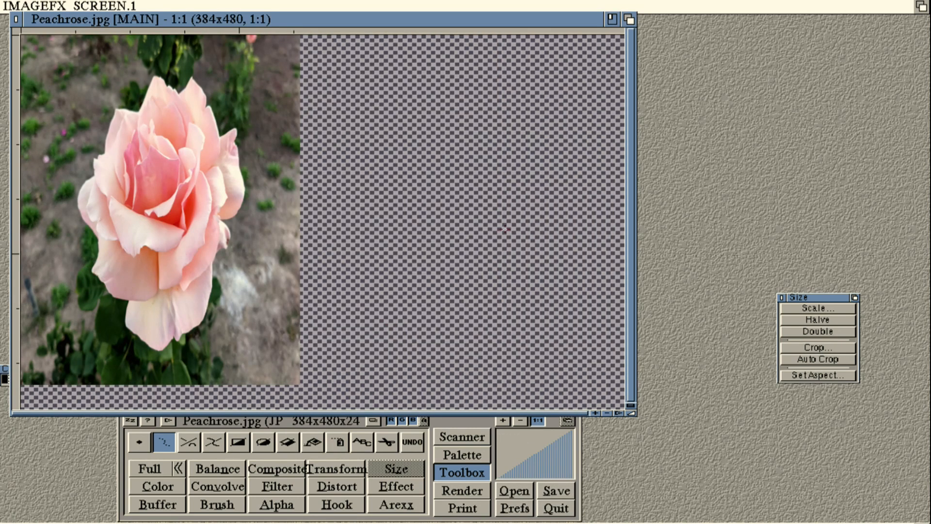
left_click_drag(633, 417, 310, 405)
left_click_drag(314, 402, 310, 398)
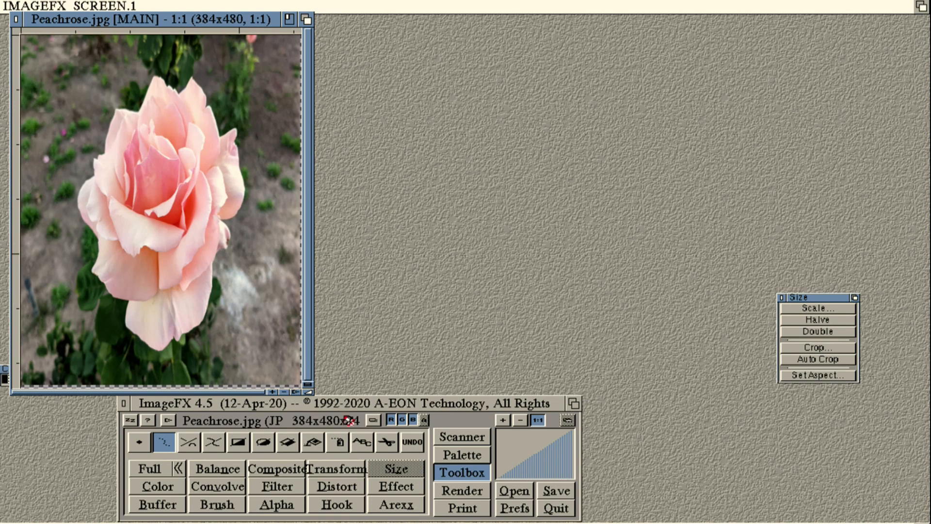
Set the render display mode to NTSC:320 x 400 HAM Interlaced and try to change the number of colours.
left_click(469, 491)
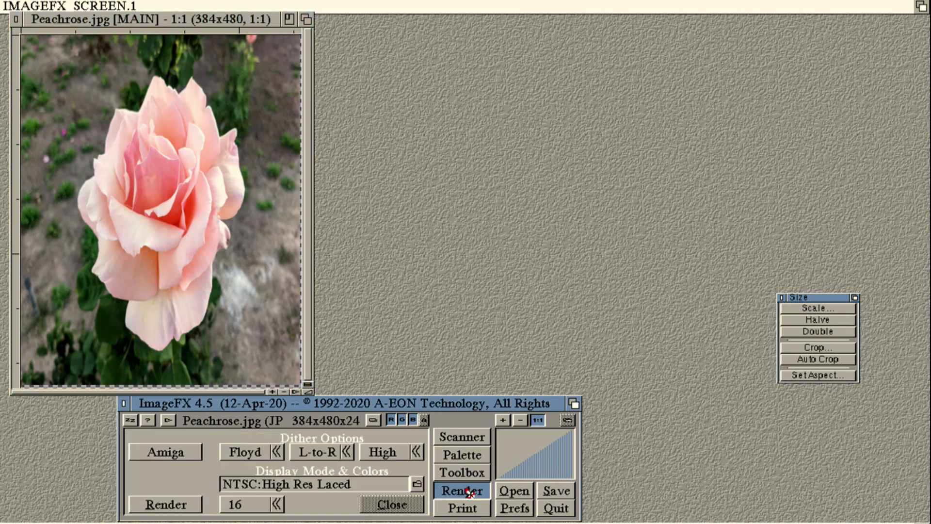
left_click(417, 484)
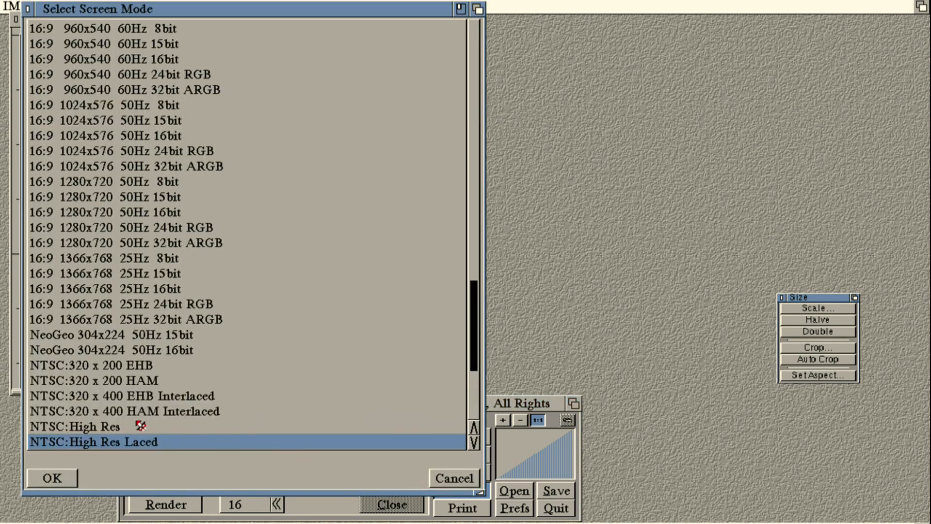
left_click(165, 417)
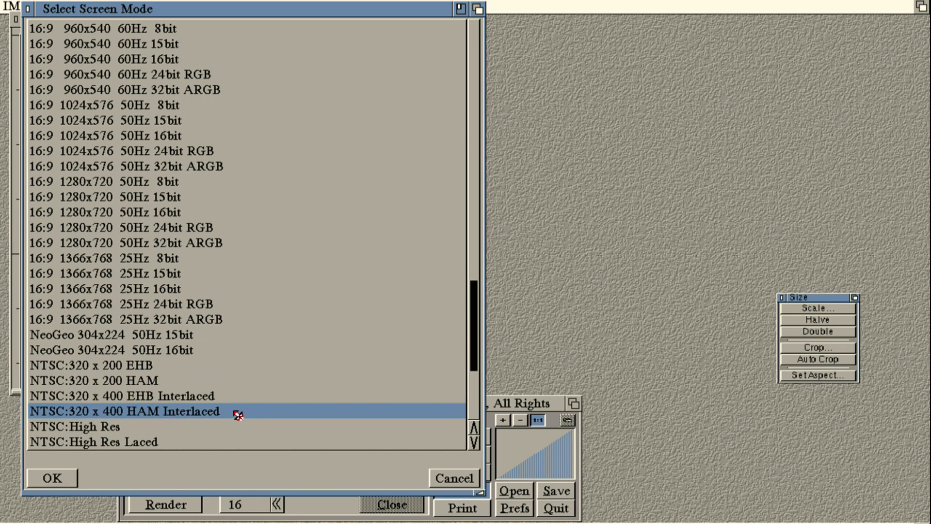
left_click(29, 478)
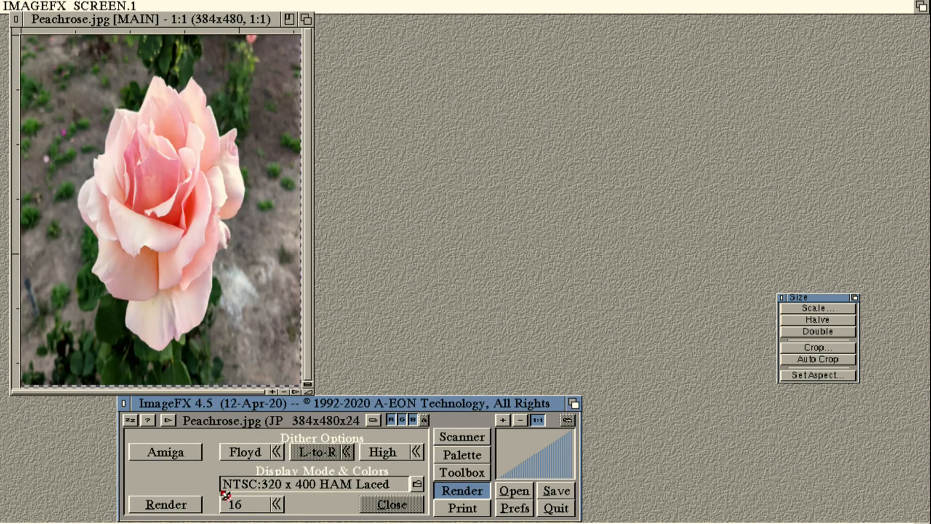
left_click(273, 505)
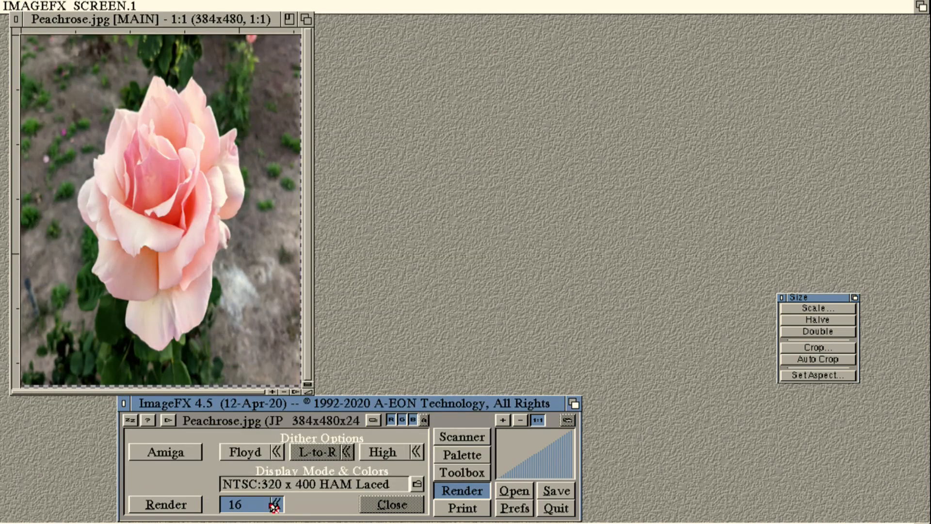
left_click(274, 506)
left_click(274, 506)
left_click(274, 506)
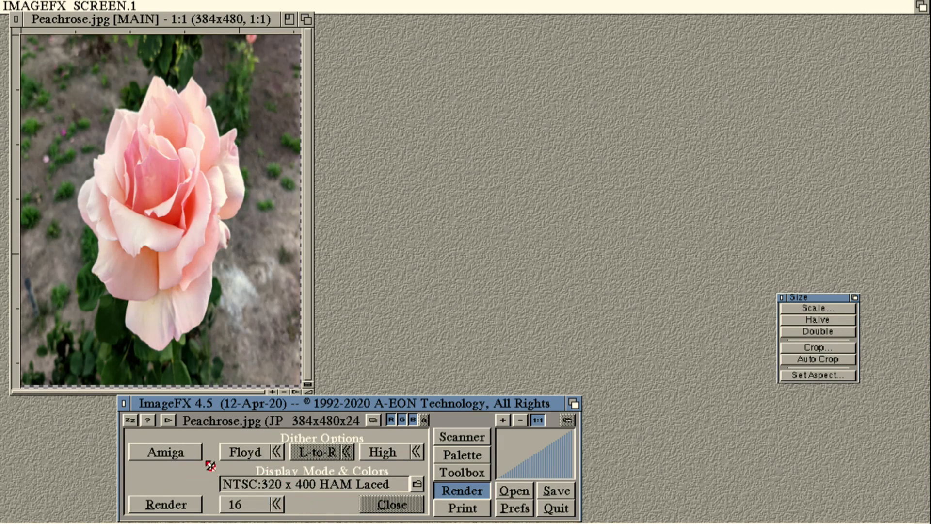
Render the rose in HAM mode with high-strength Floyd dithering and close the render.
left_click(156, 507)
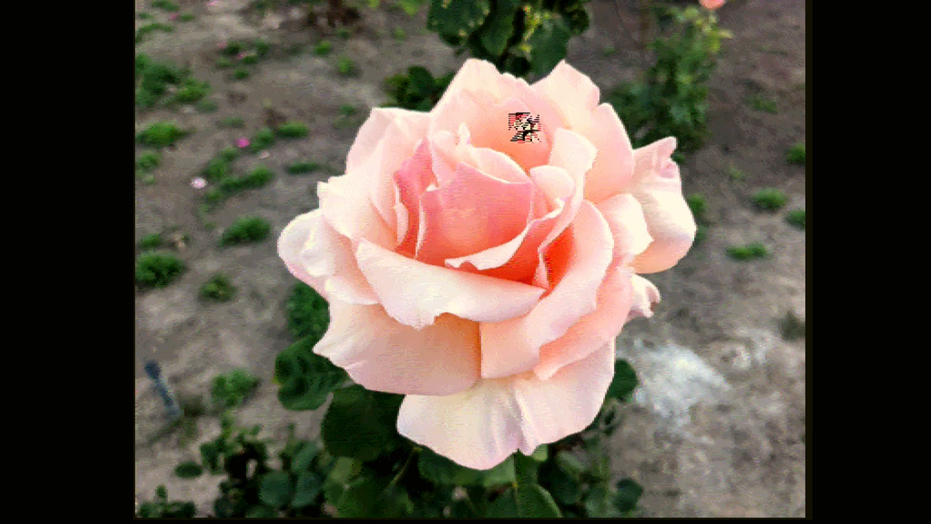
left_click(270, 301)
left_click(391, 506)
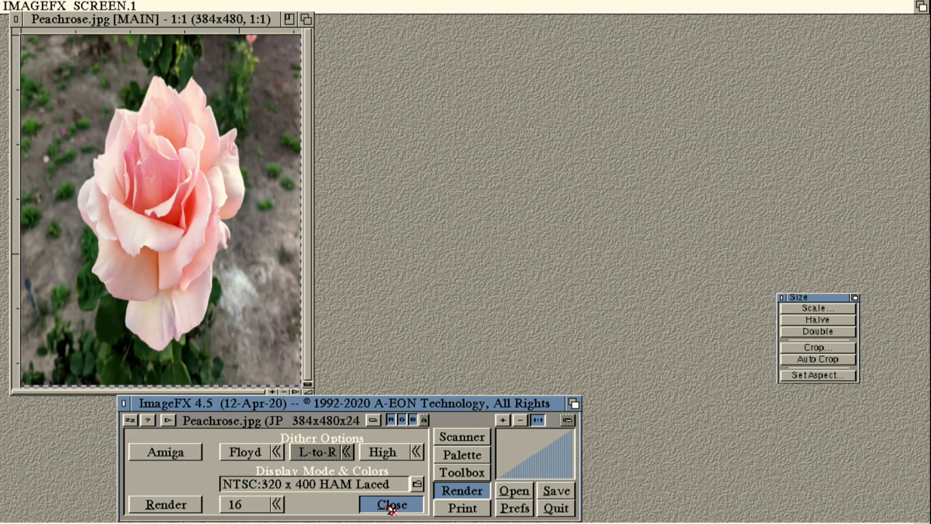
Set both the dither method and the dither strength to None and render the rose again in HAM mode.
left_click_drag(244, 452, 245, 443)
left_click_drag(388, 458, 390, 411)
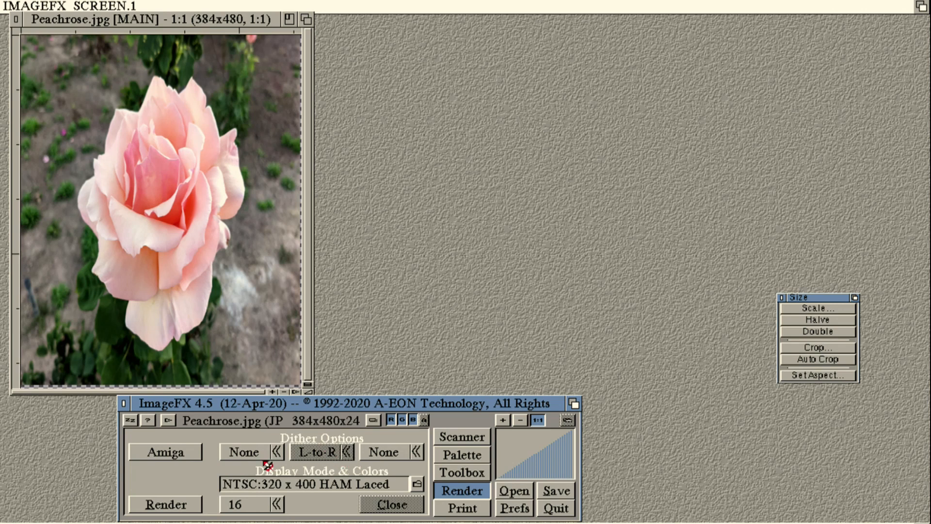
left_click(190, 505)
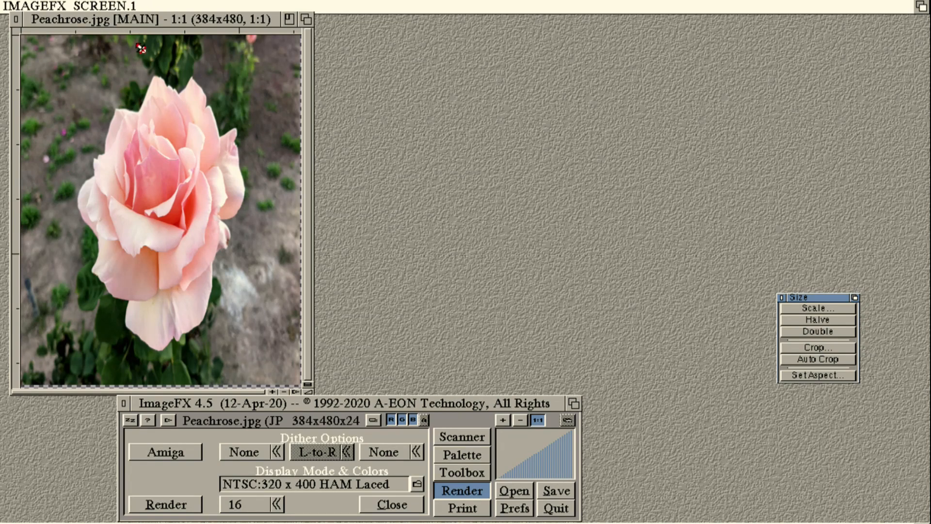
Close the Peachrose.jpg image and the remaining render, and move the PinkRose.jpg window to above the controls.
left_click_drag(145, 25, 229, 14)
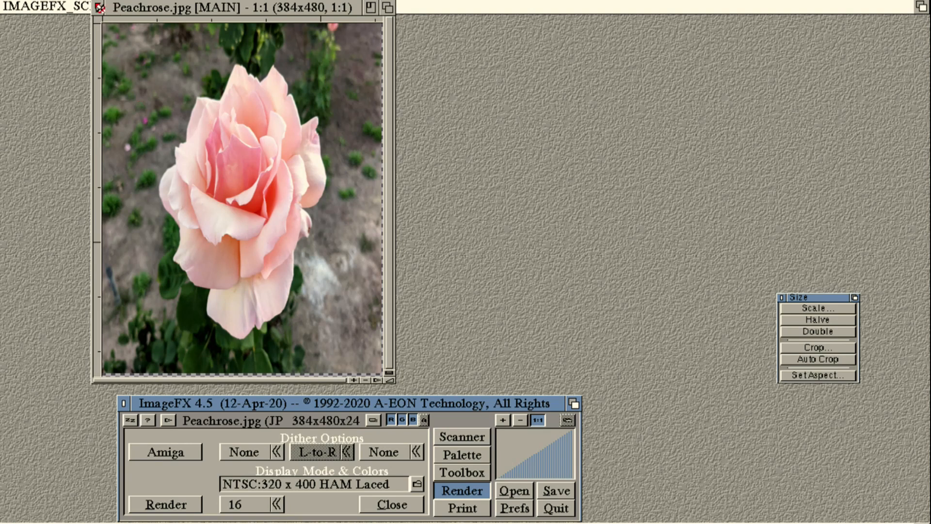
left_click(99, 6)
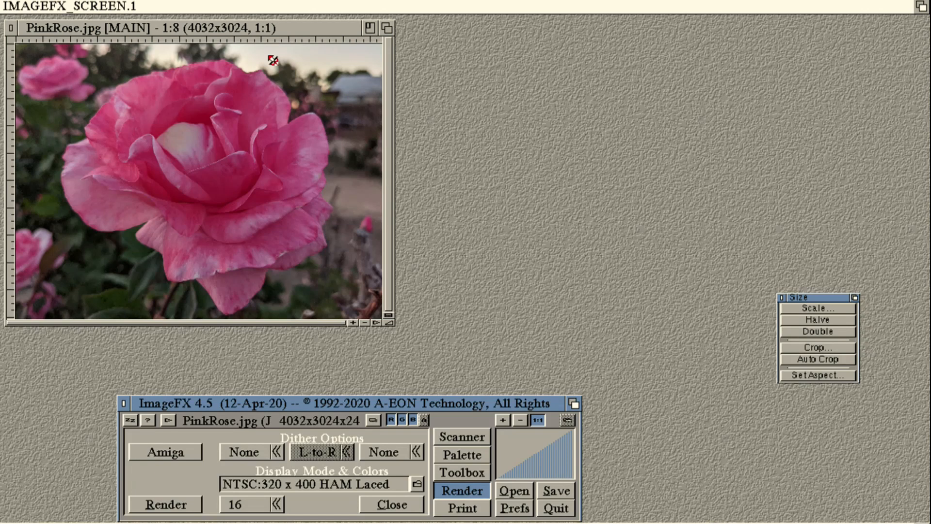
left_click_drag(256, 31, 382, 60)
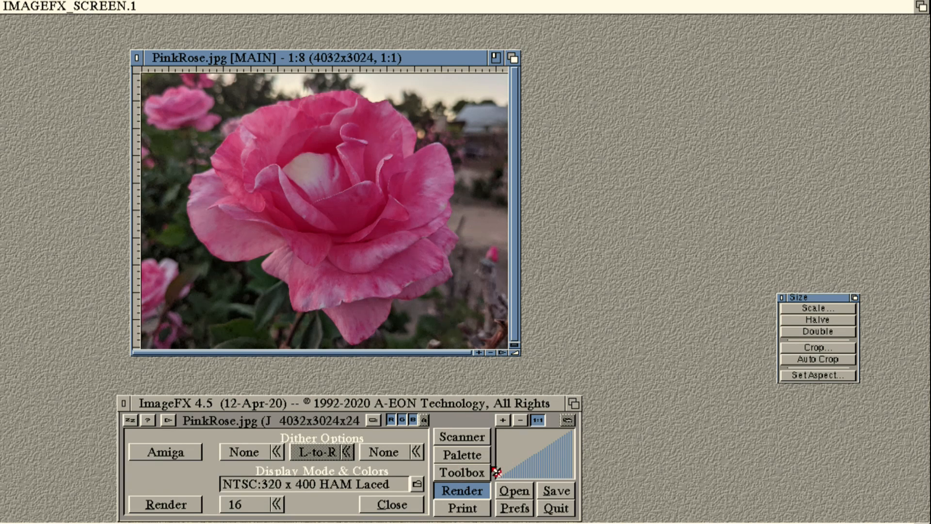
left_click(412, 504)
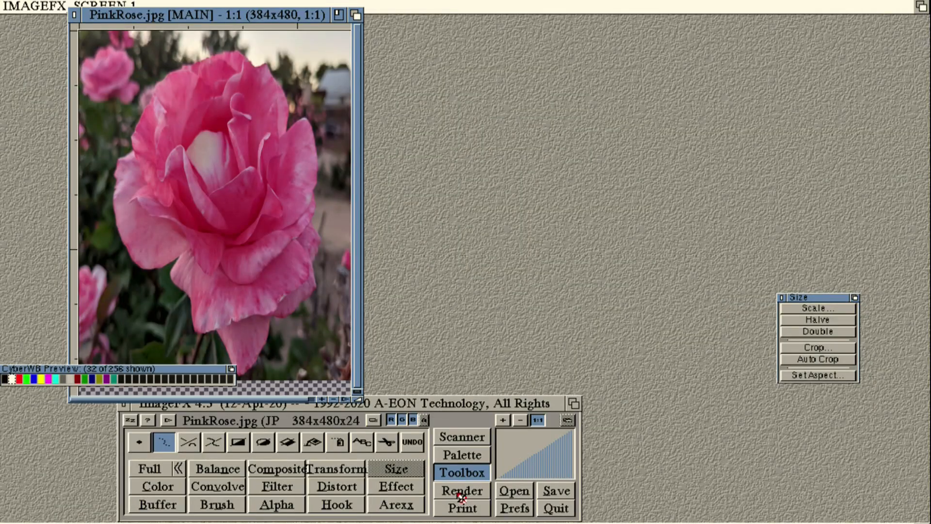
Set the render display mode for the scaled PinkRose.jpg to NTSC:320 x 400 EHB Interlaced.
left_click(461, 494)
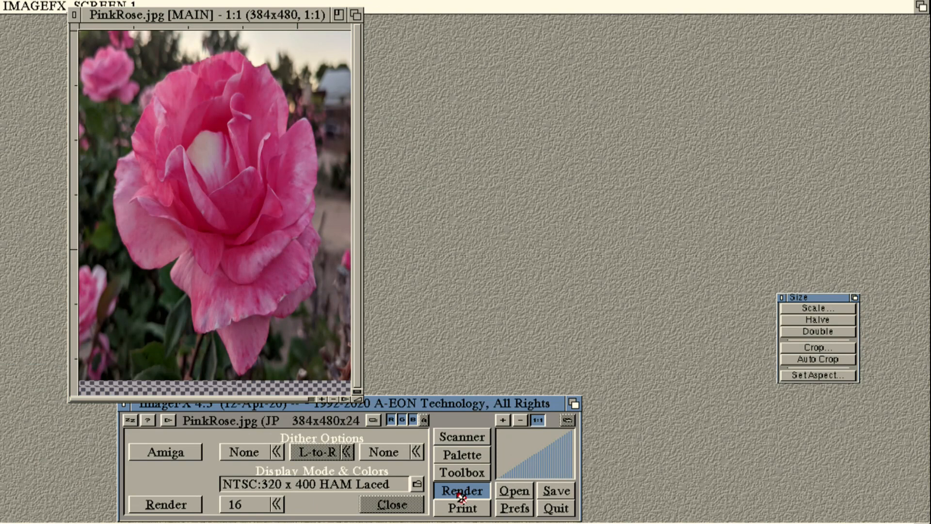
left_click(423, 486)
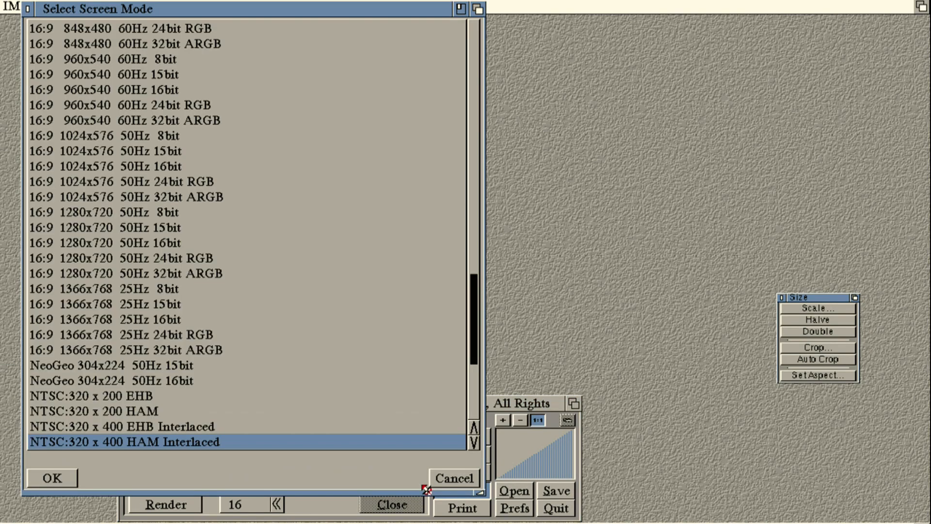
left_click(176, 427)
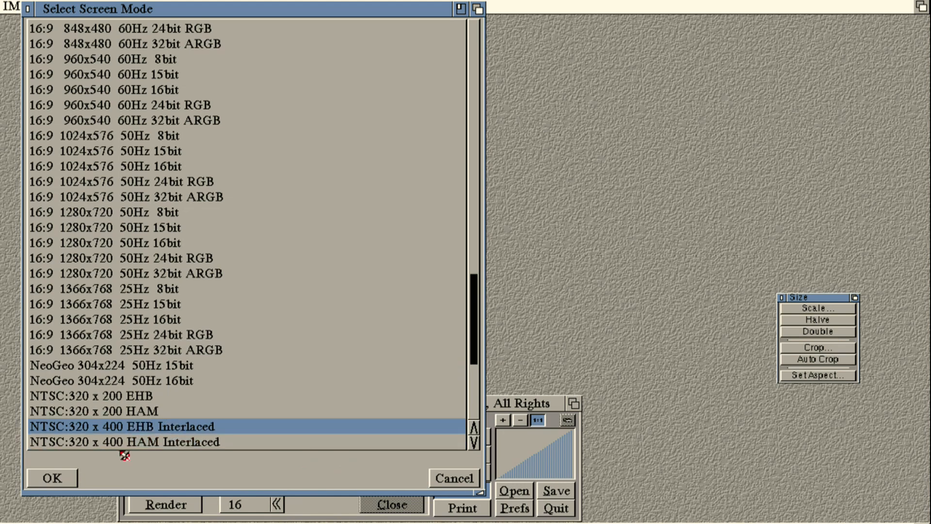
left_click(66, 486)
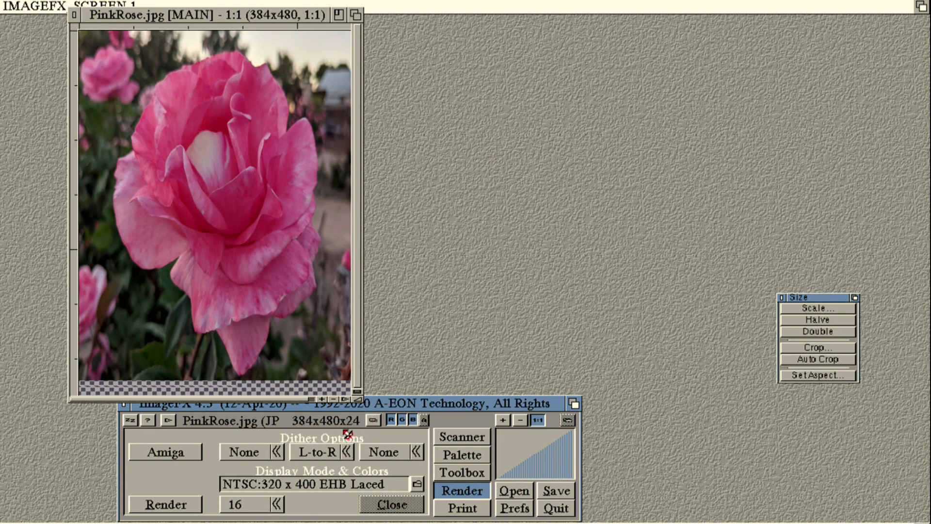
Set the dither method to Floyd and the dither strength to Low, and render the pink rose in EHB mode.
left_click_drag(263, 458, 263, 468)
left_click_drag(390, 461, 389, 472)
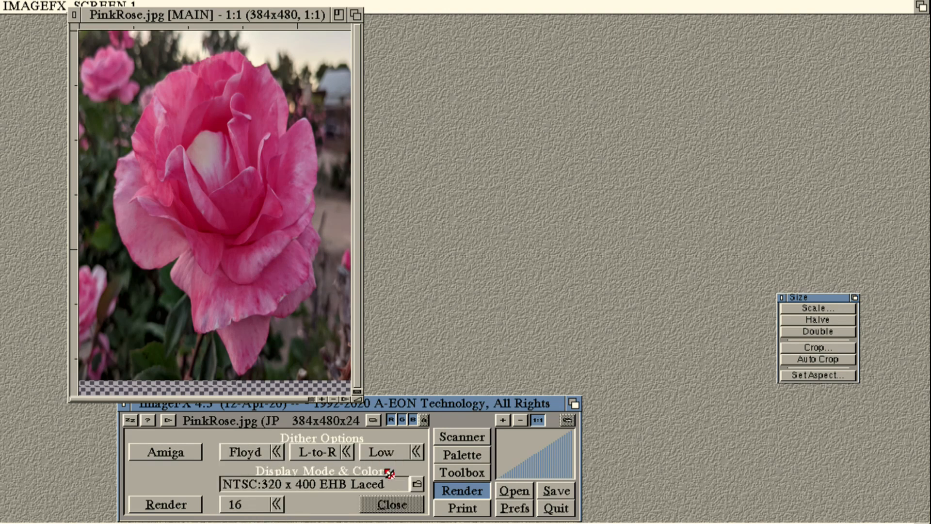
left_click(195, 509)
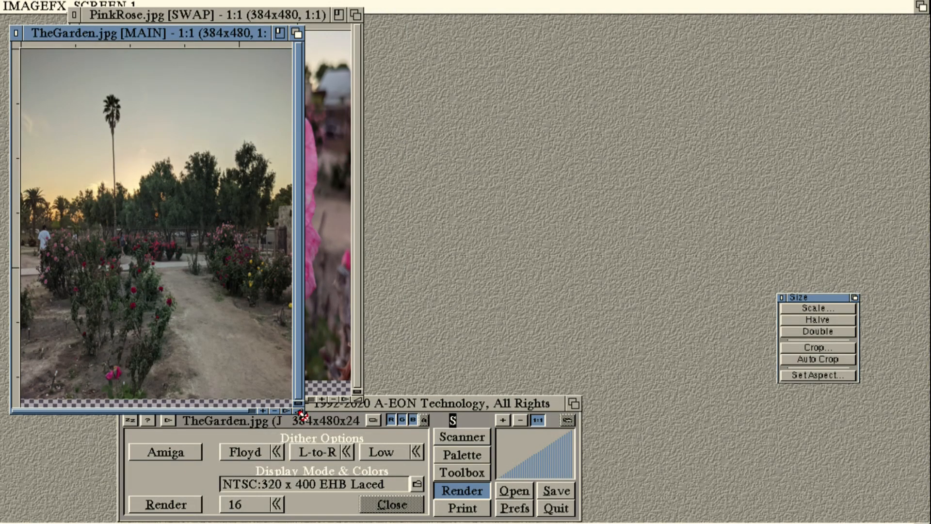
Widen the TheGarden.jpg window to show more of the image, and move the main control window lower, clear of the PinkRose.jpg image.
left_click_drag(301, 415, 321, 411)
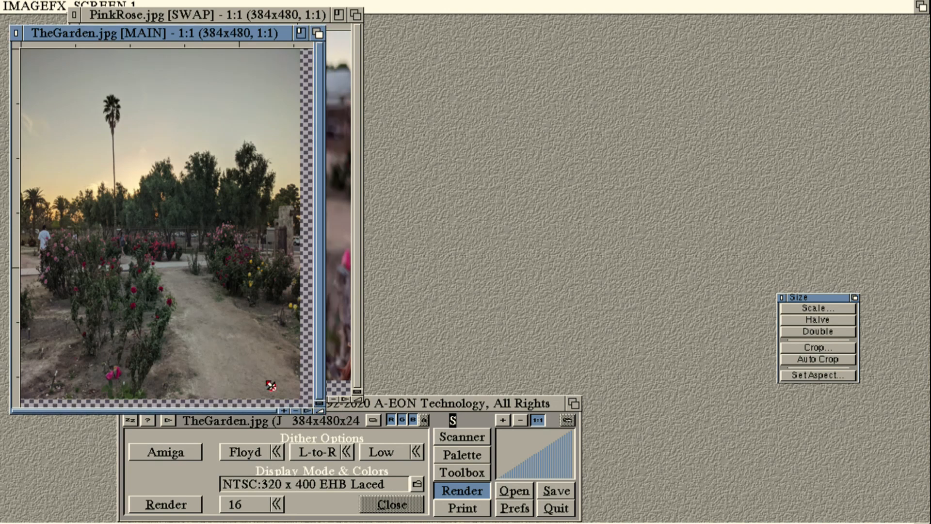
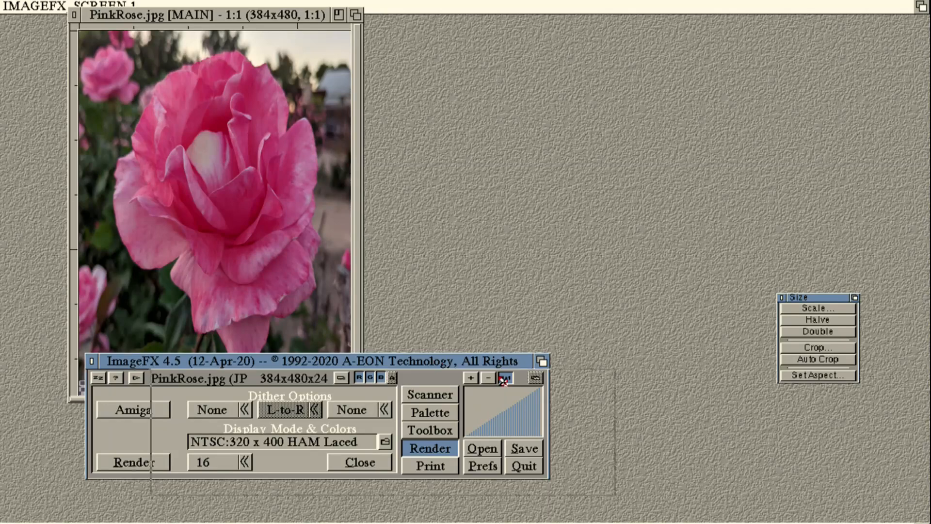
left_click_drag(503, 379, 589, 409)
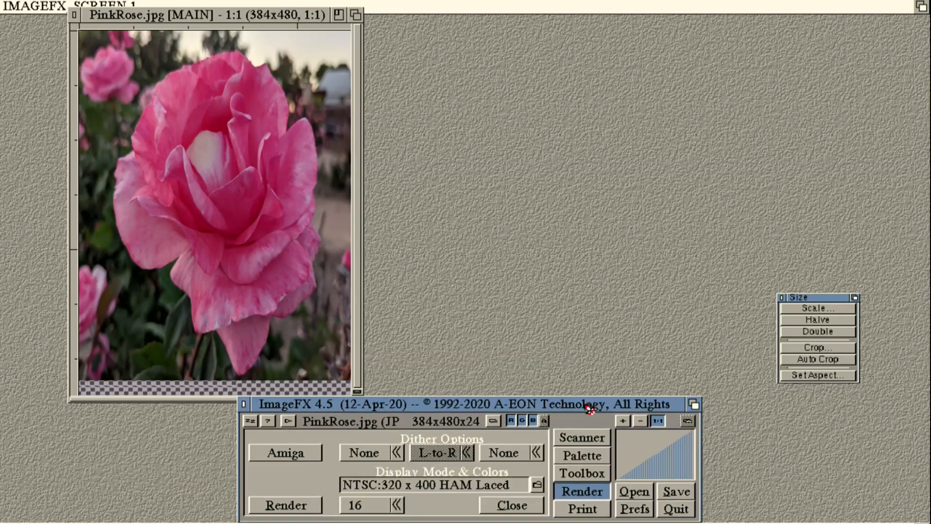
Open the Oil Paint effect for PinkRose.jpg and shift its preview area so it covers the upper part of the bloom.
left_click(227, 14)
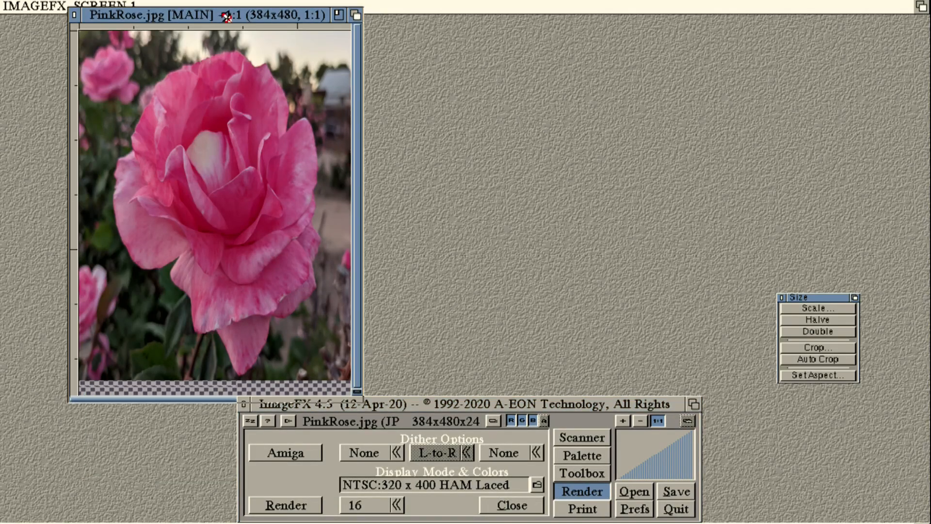
left_click(582, 473)
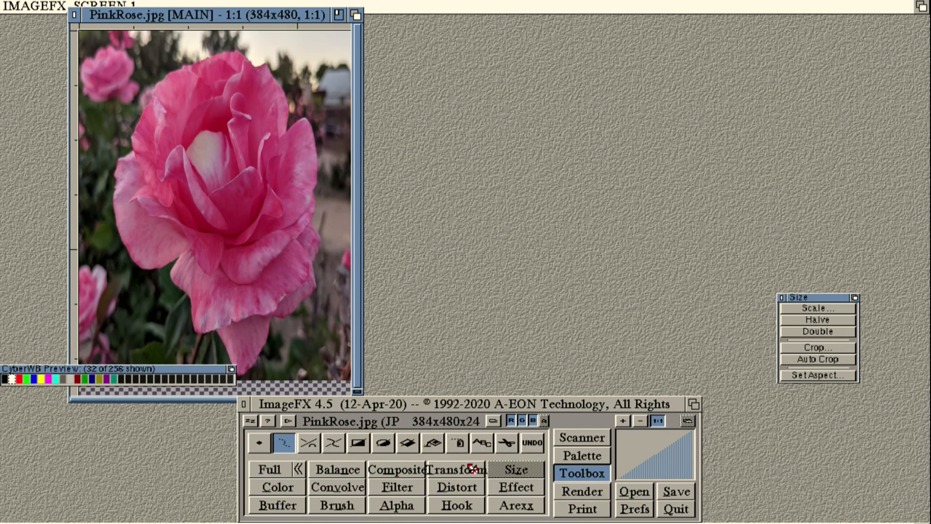
left_click(536, 493)
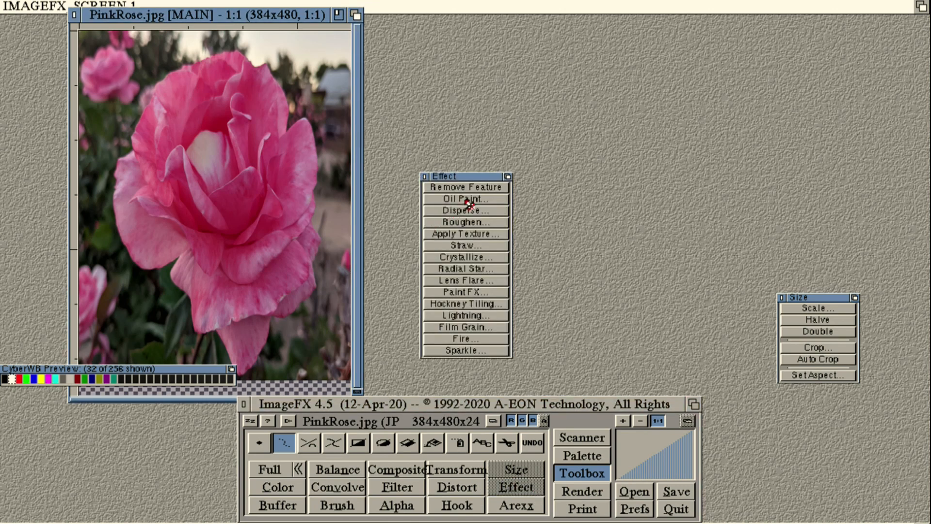
left_click(489, 204)
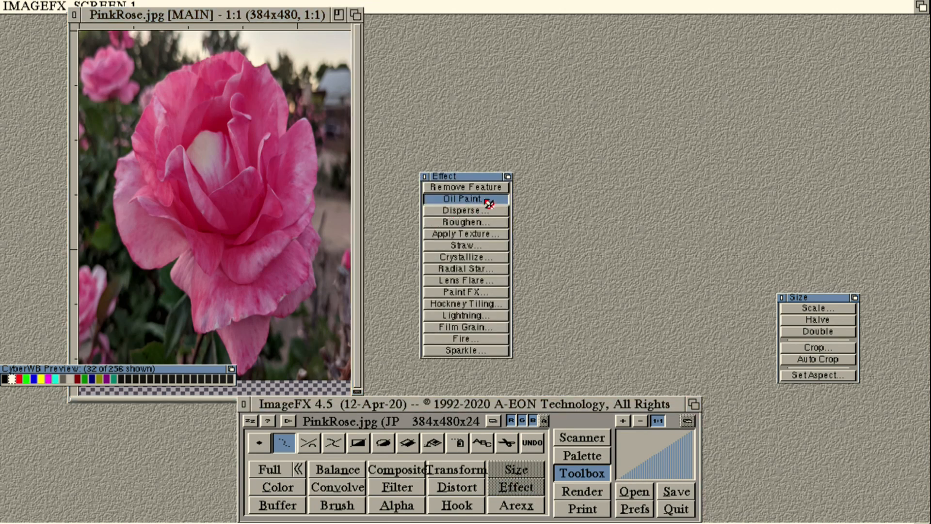
left_click(599, 249)
left_click(599, 249)
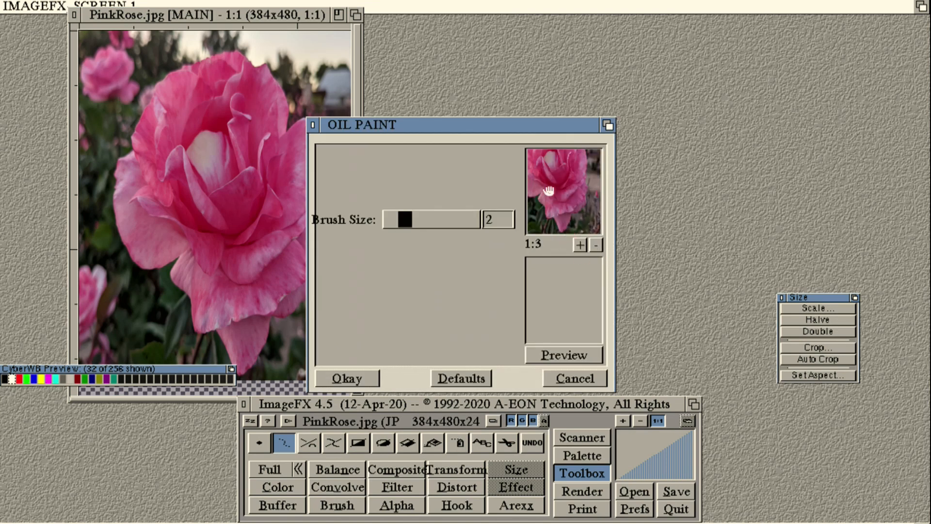
left_click_drag(548, 191, 577, 218)
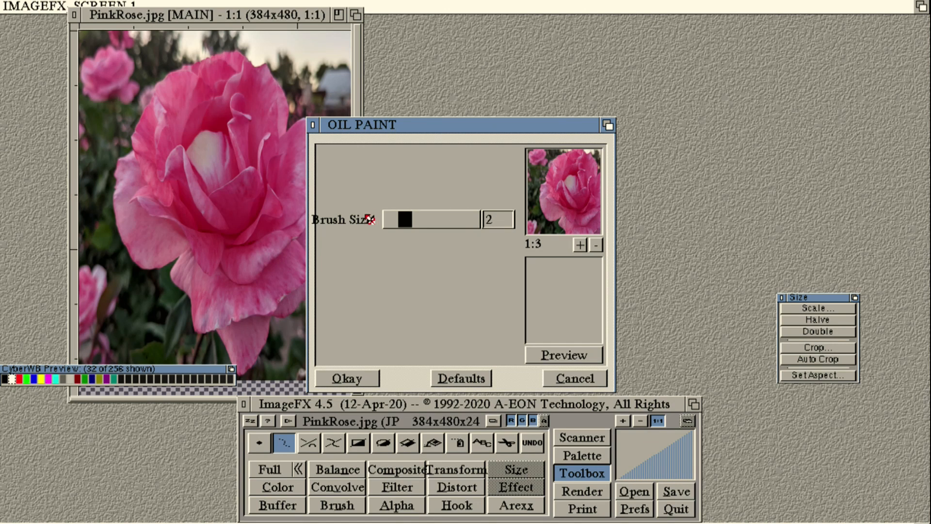
Preview the Oil Paint effect at brush sizes 6 and 2, and apply it to PinkRose.jpg with brush size 2.
left_click_drag(406, 222, 453, 227)
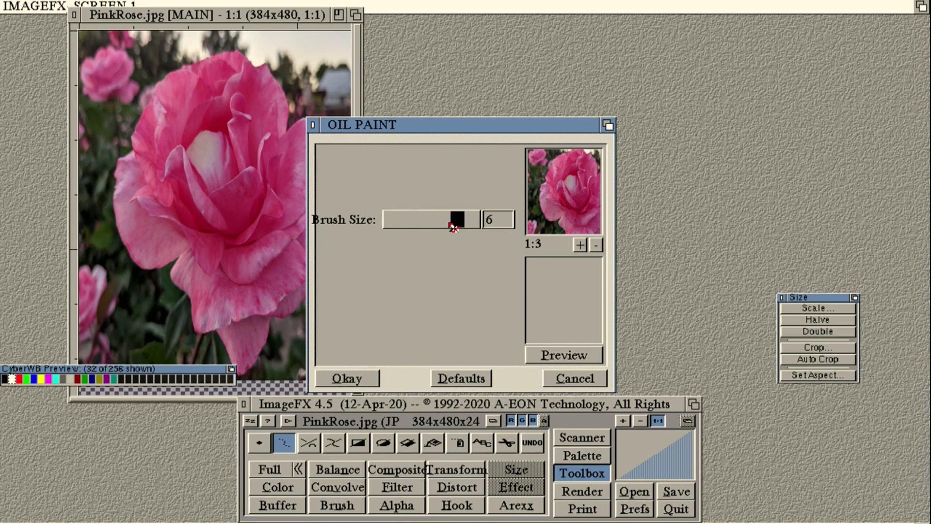
left_click(549, 362)
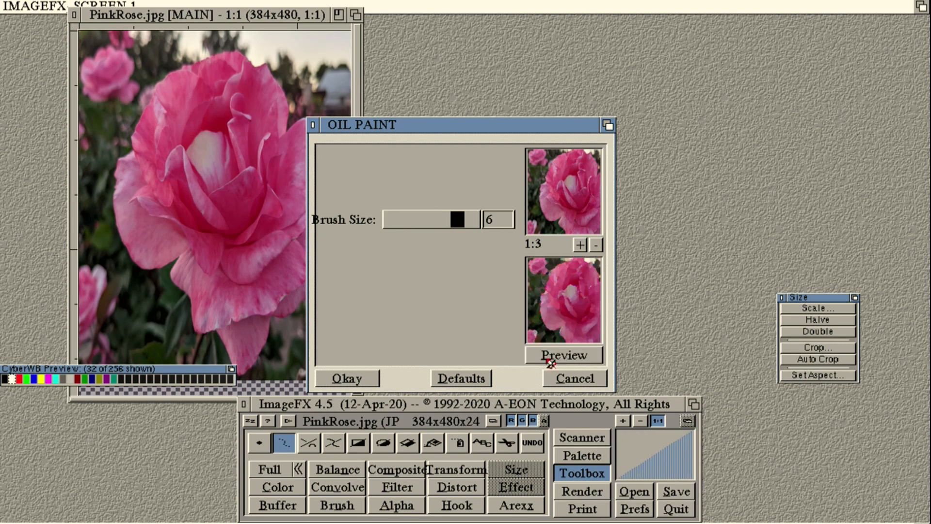
mouse_move(465, 226)
left_mouse_down()
mouse_move(401, 224)
mouse_move(426, 228)
mouse_move(404, 227)
mouse_move(413, 228)
left_mouse_up()
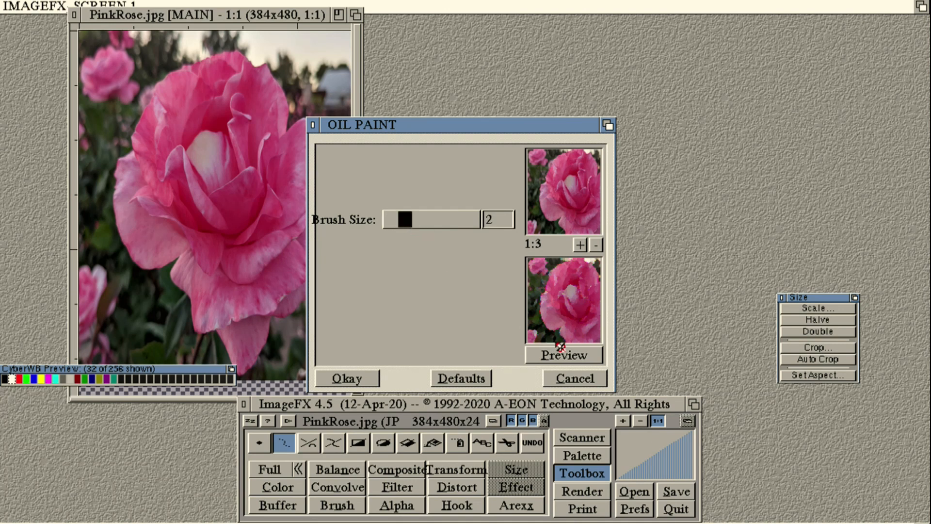
left_click(559, 355)
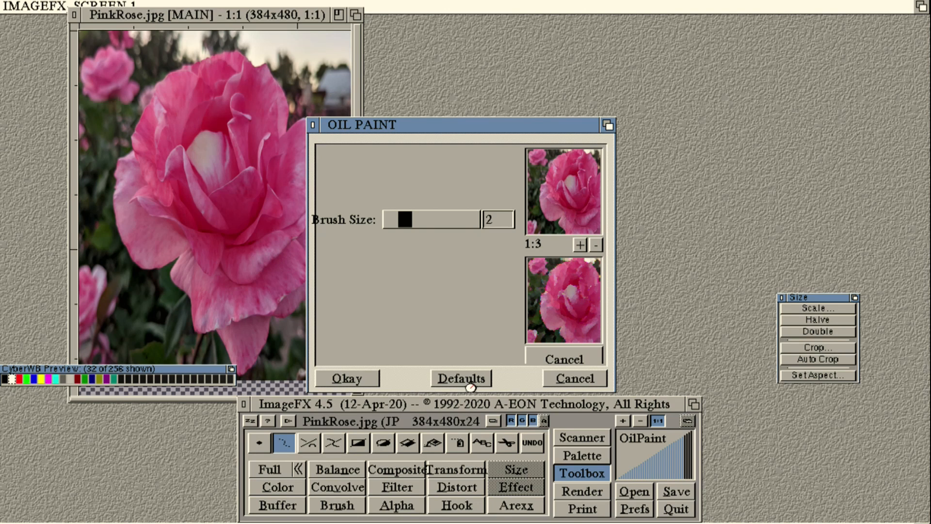
left_click(361, 377)
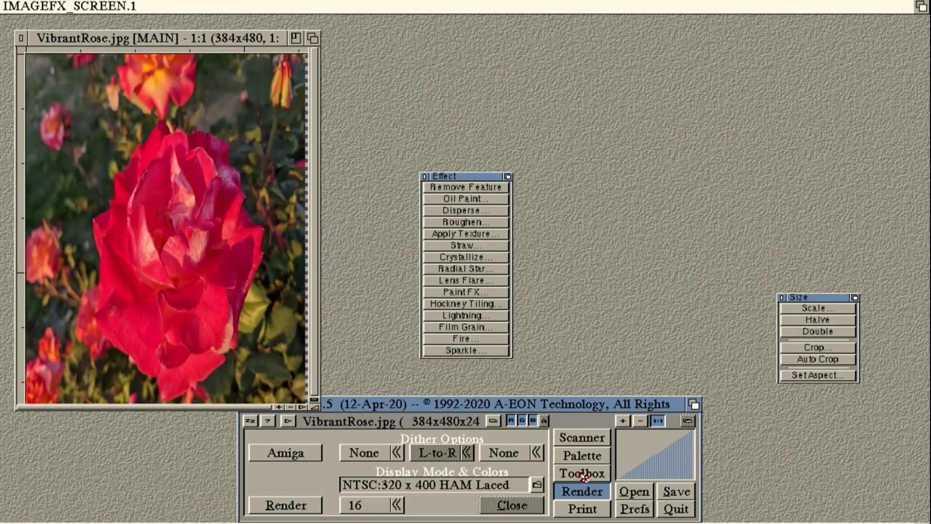
With the toolbox shown, move the Effect palette away from the workspace centre toward the Size palette, and look through the ARexx macro list.
left_click(583, 474)
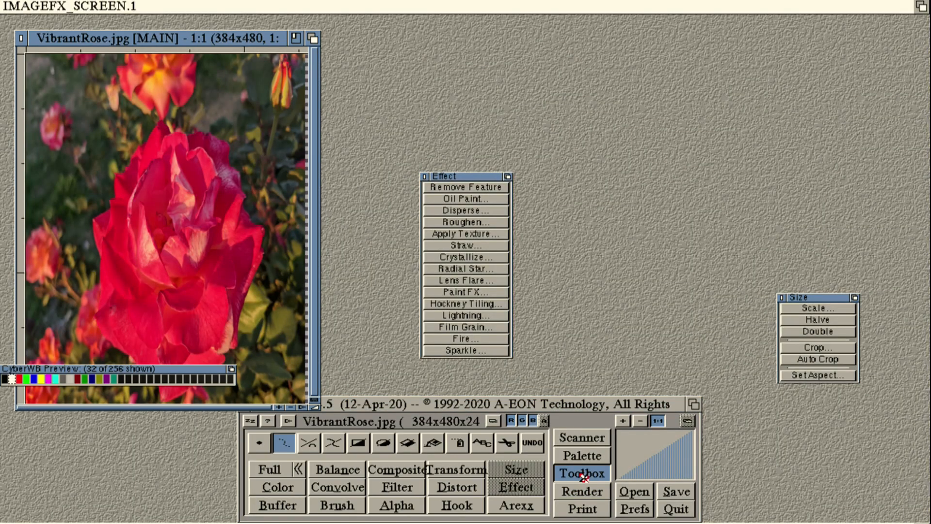
left_click_drag(479, 178, 724, 115)
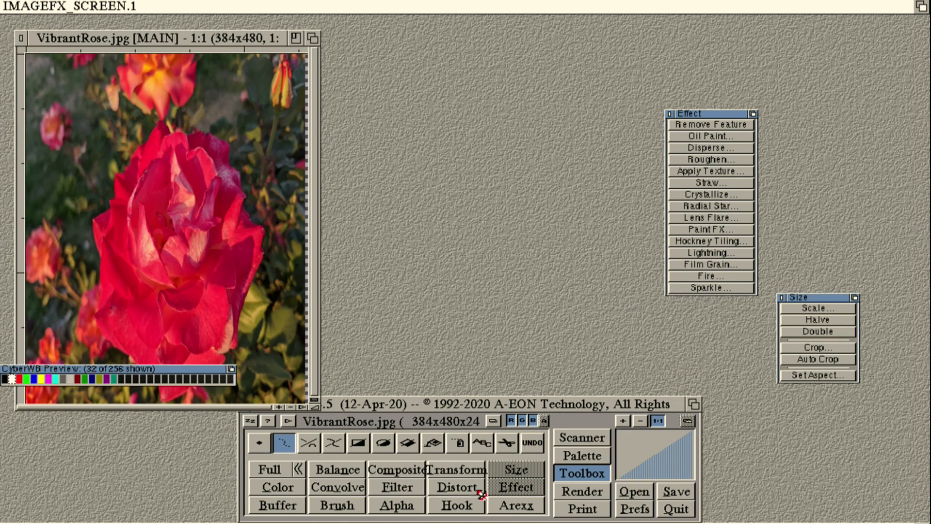
left_click(517, 505)
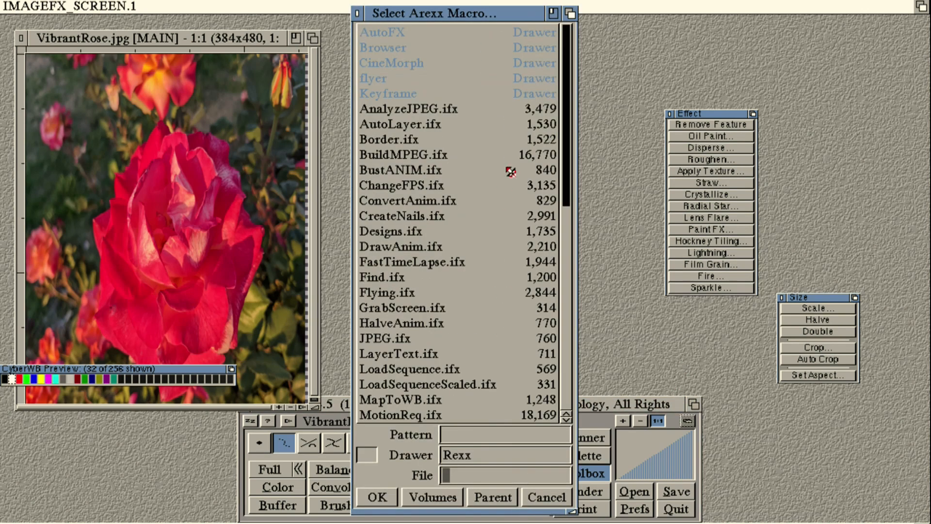
left_click(363, 16)
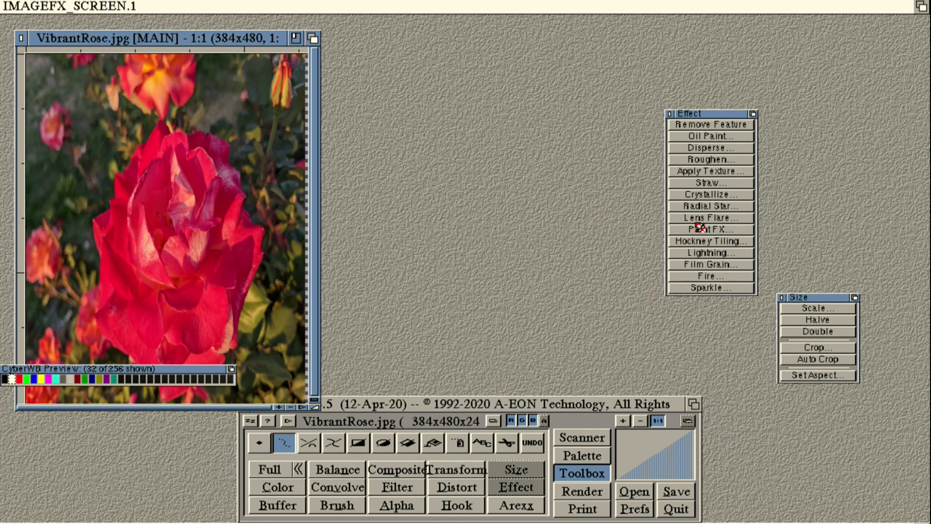
Apply the Straw effect to VibrantRose.jpg with size 5 and spacing 3, after previewing it on the bloom at 1:3 zoom.
left_click(719, 186)
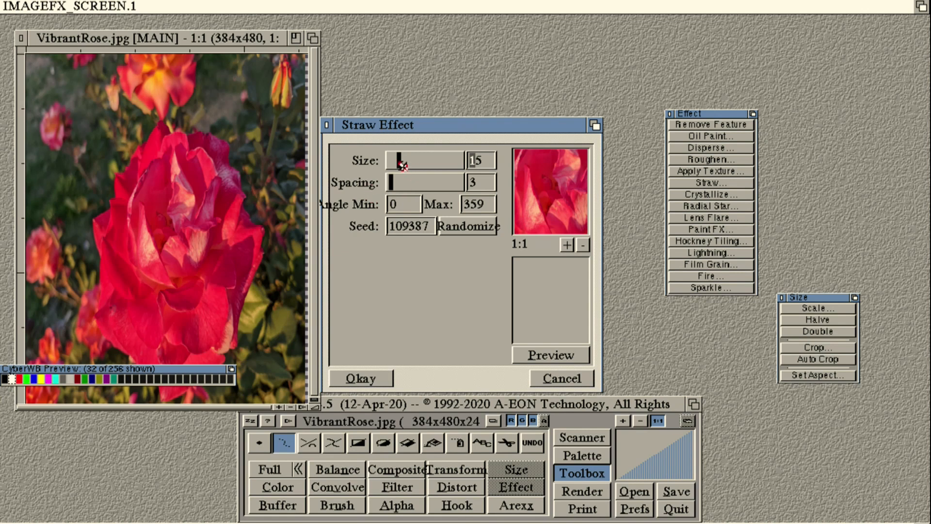
left_click_drag(402, 163, 394, 161)
left_click(586, 246)
left_click(585, 246)
left_click_drag(558, 200, 563, 193)
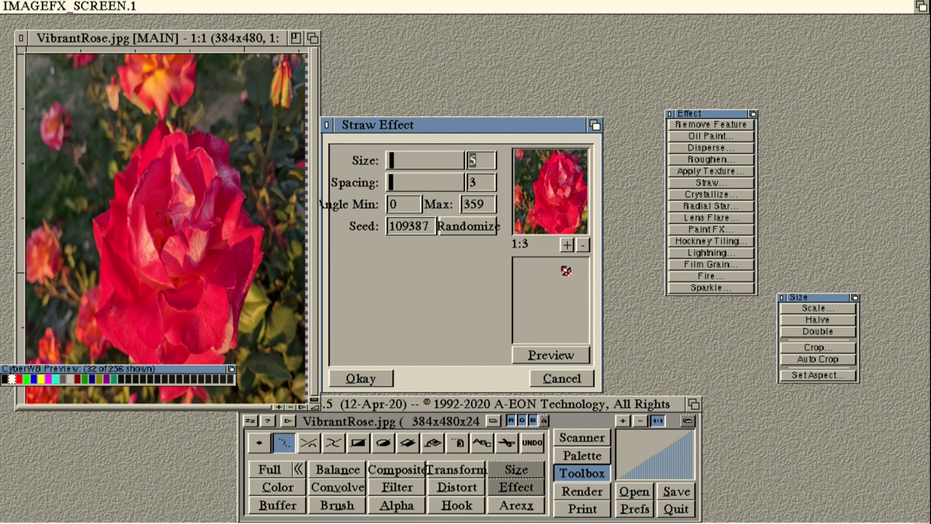
left_click(561, 359)
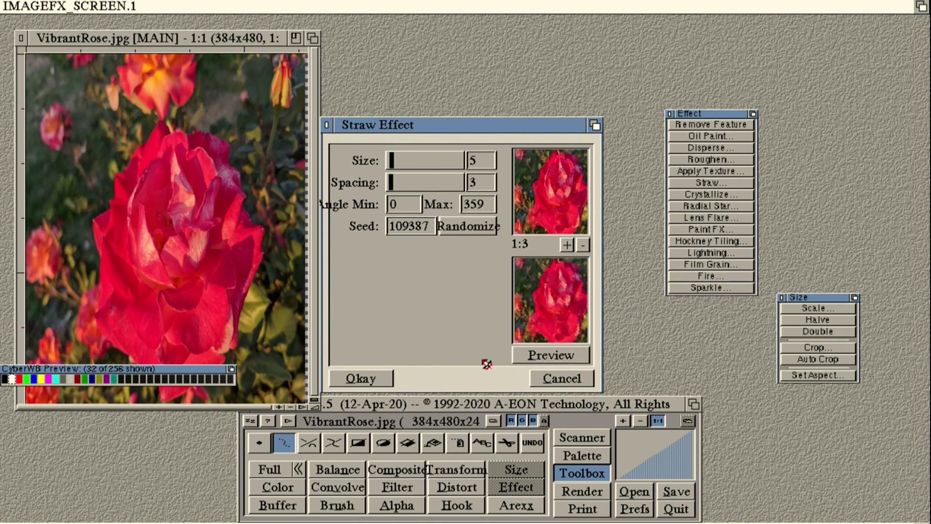
left_click(383, 378)
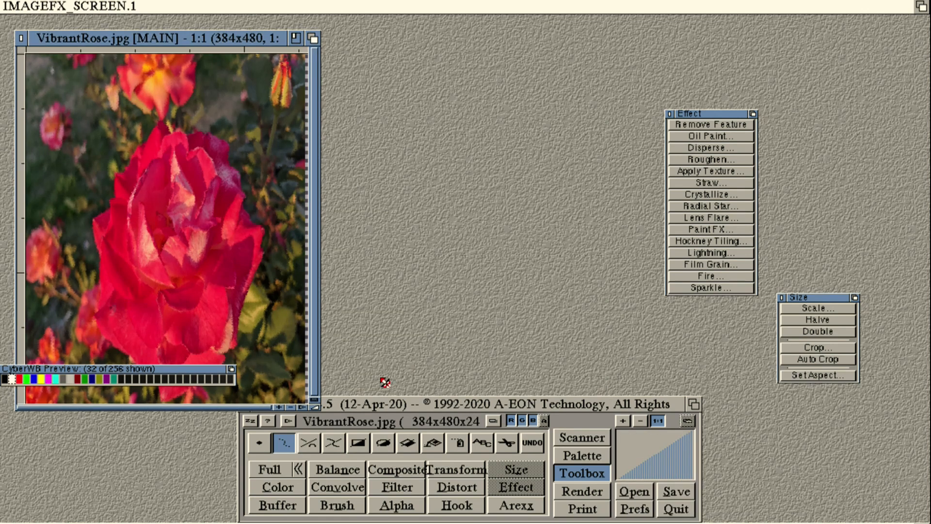
Preview and apply the Straw effect to VibrantRose.jpg again with size 10 and spacing 3, and render the image in HAM mode.
left_click(698, 185)
left_click(417, 163)
left_click(556, 358)
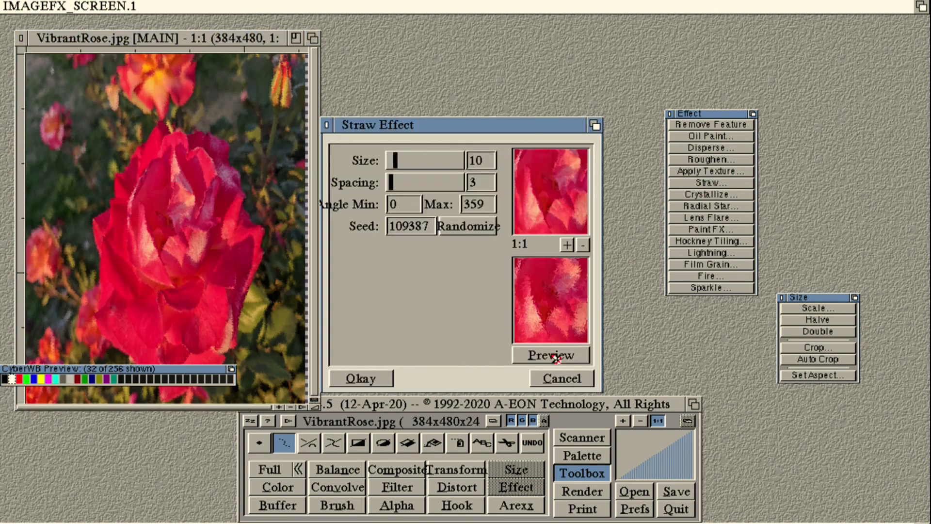
left_click(365, 378)
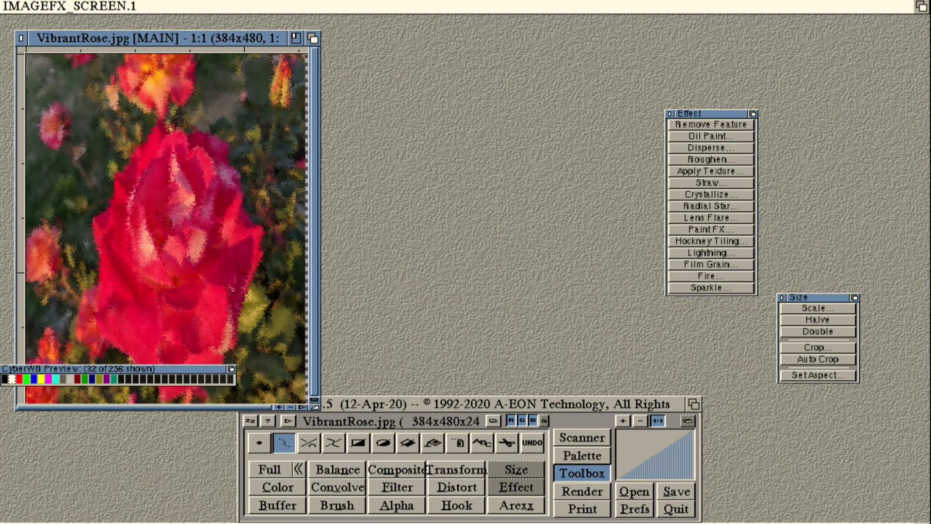
left_click(580, 495)
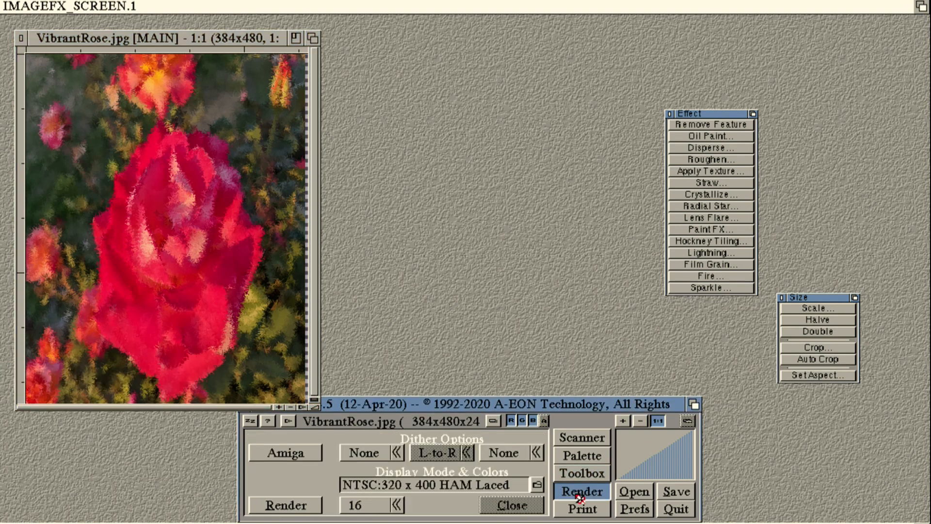
left_click(286, 504)
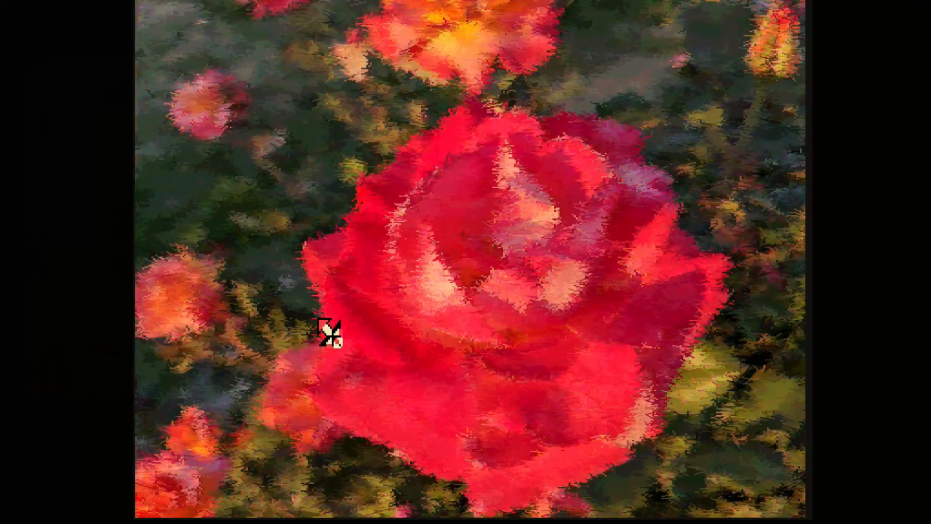